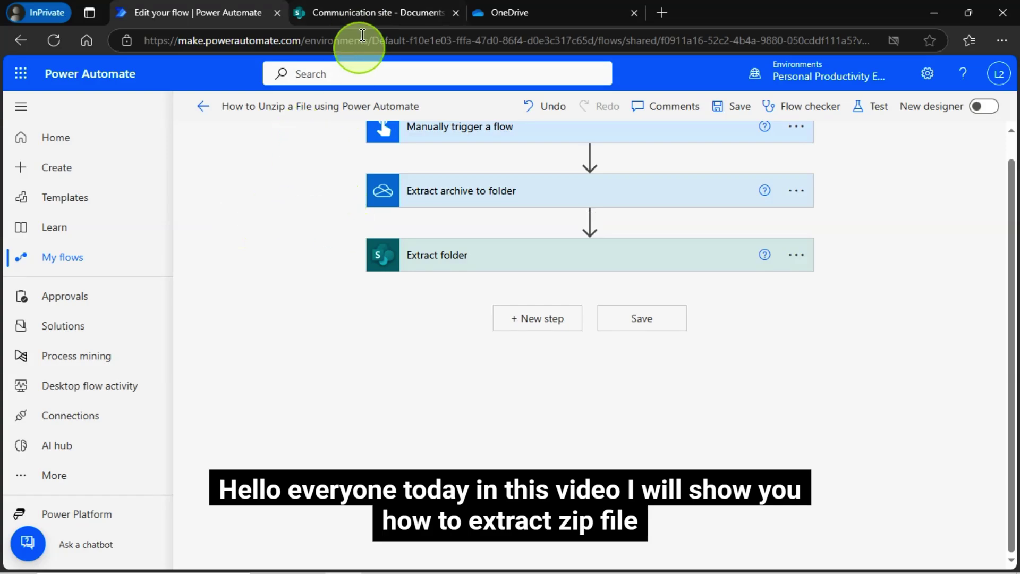
Step: Switch from the unzip flow to the Communication site's Documents library in SharePoint
{"action": "left_click", "coordinate": [365, 13]}
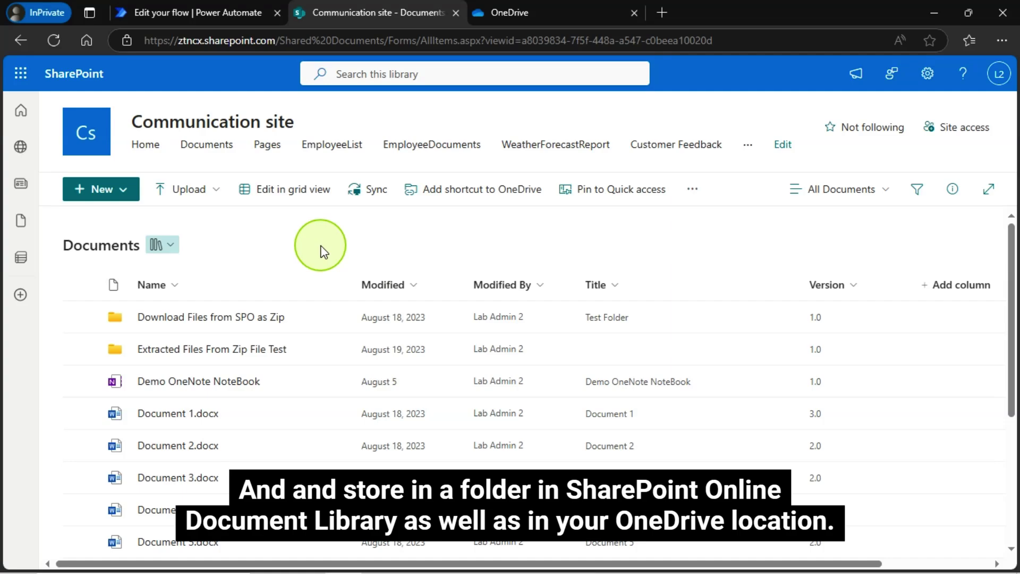
{"action": "left_click", "coordinate": [504, 12]}
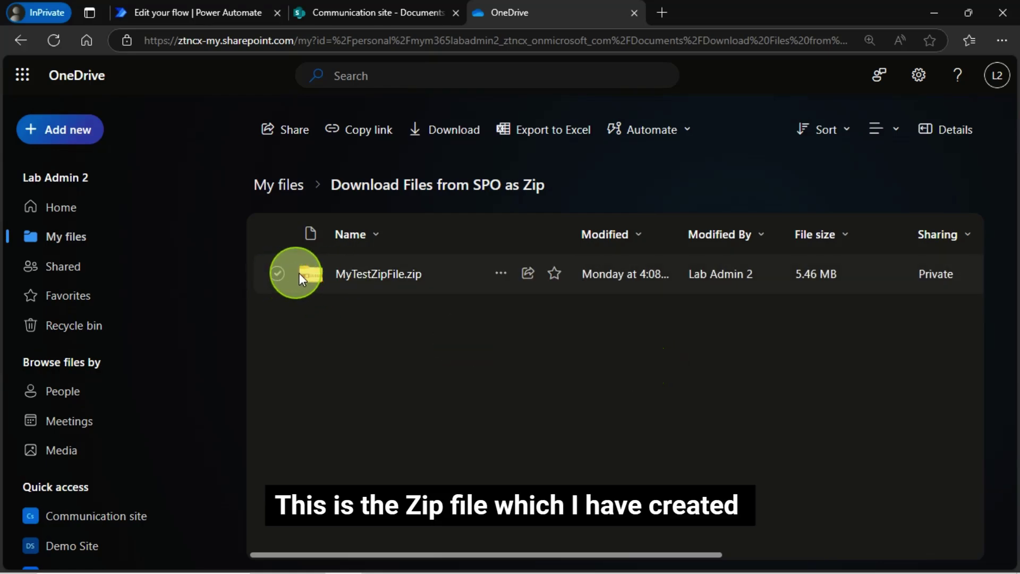
{"action": "left_click", "coordinate": [277, 274]}
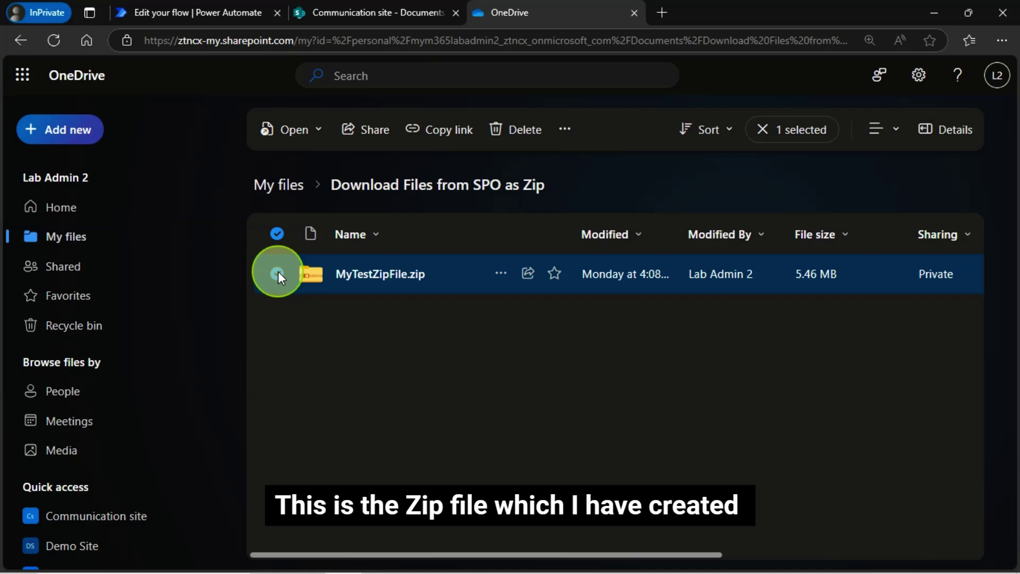
{"action": "left_click", "coordinate": [277, 273]}
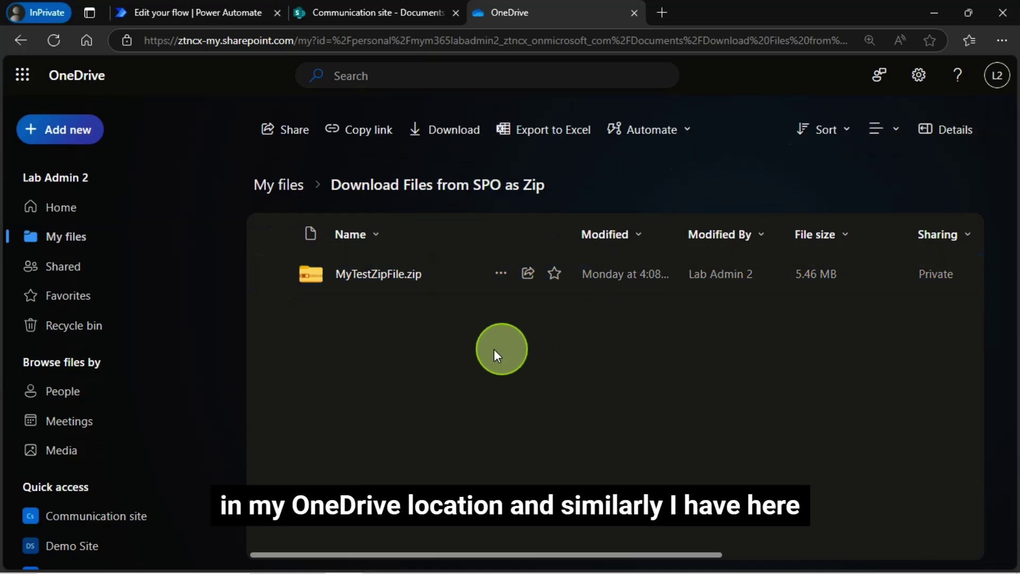
Step: Check SharePoint's 'Download Files from SPO as Zip' folder and the empty 'Extracted Files From Zip File Test' folder
{"action": "left_click", "coordinate": [369, 13]}
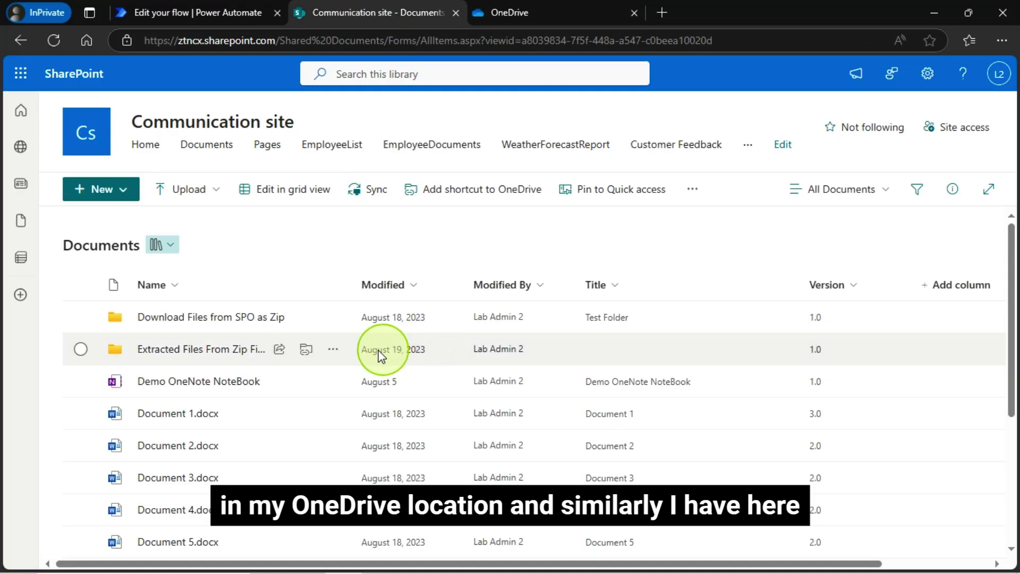
{"action": "left_click", "coordinate": [194, 319]}
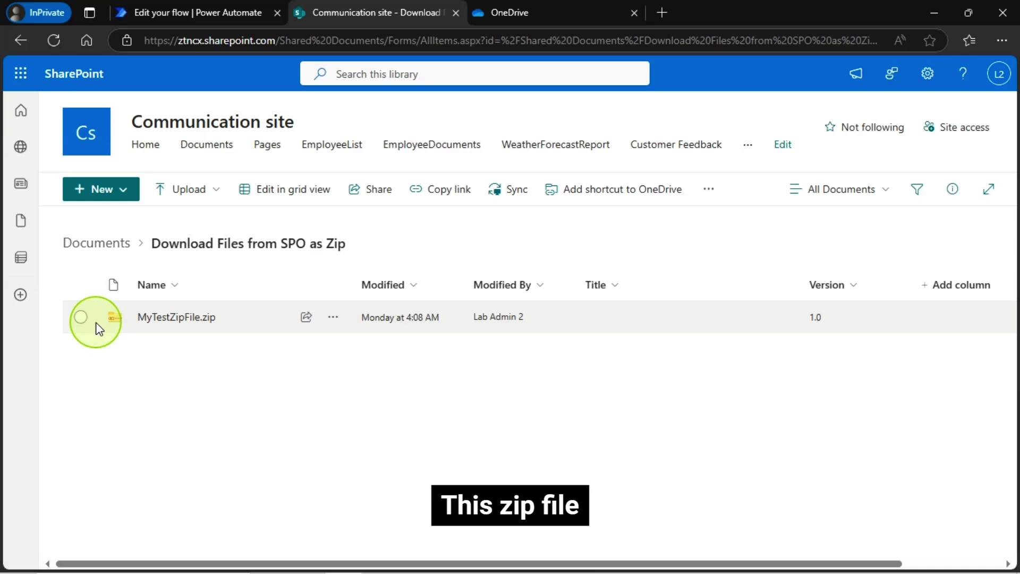
{"action": "left_click", "coordinate": [115, 250]}
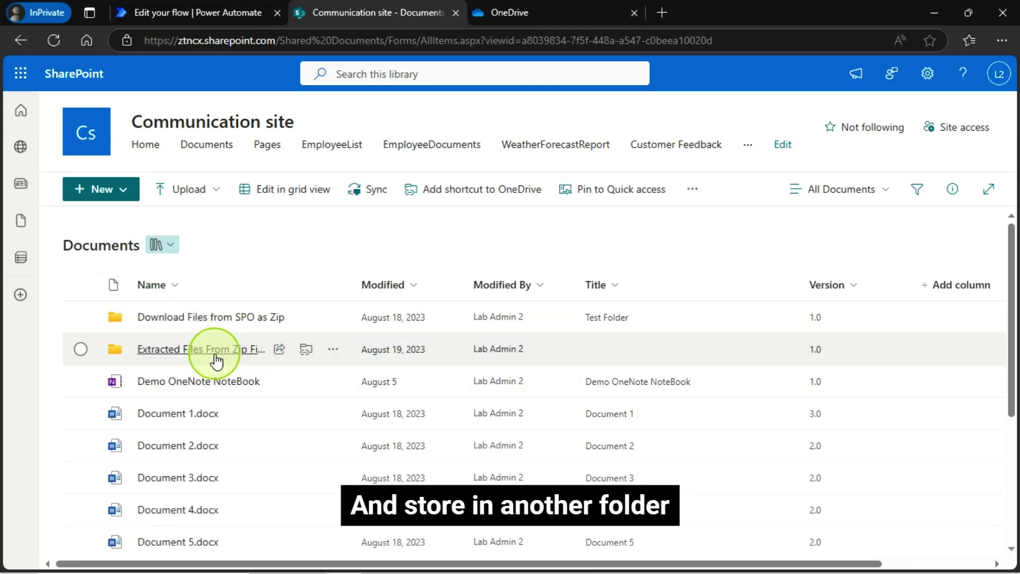
{"action": "left_click", "coordinate": [215, 356]}
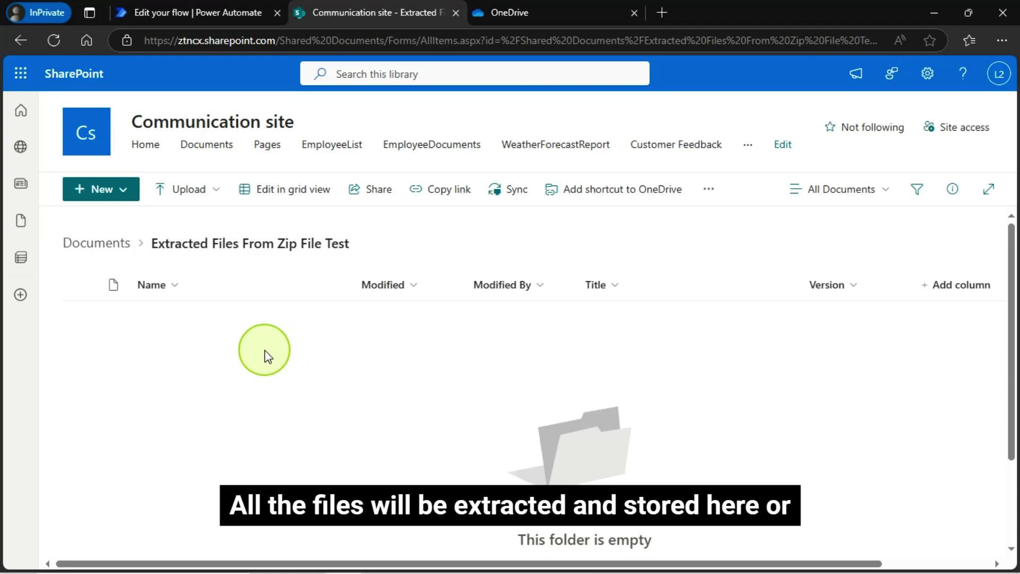
{"action": "left_click", "coordinate": [542, 12]}
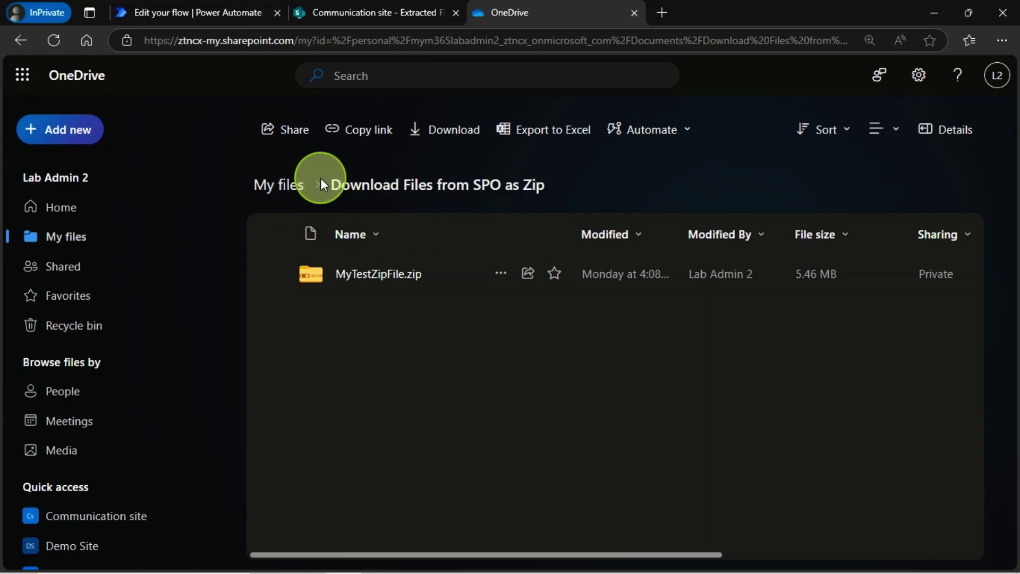
Step: From My files, open OneDrive's empty 'Extracted From Zip File Test' folder
{"action": "left_click", "coordinate": [302, 186]}
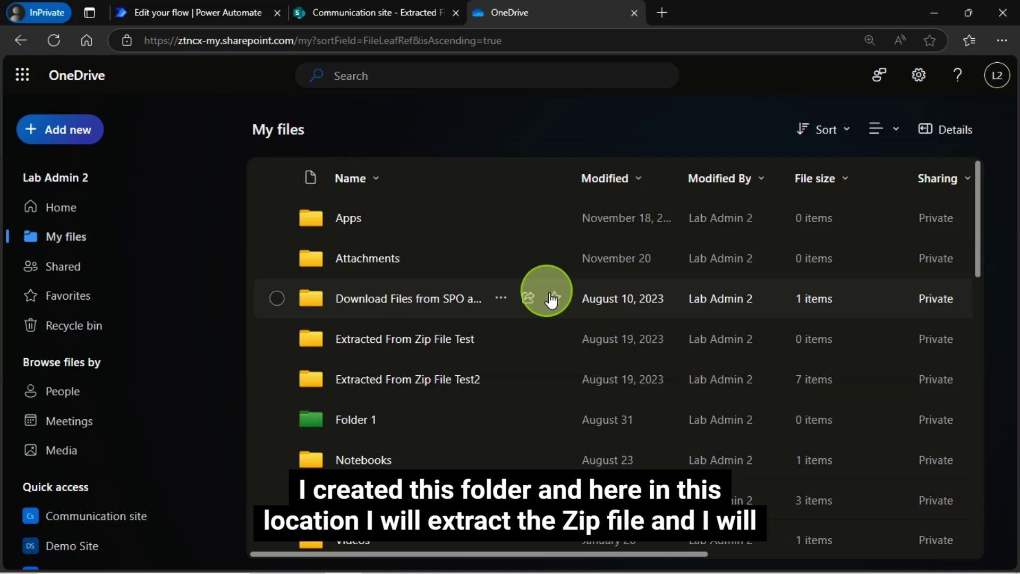
{"action": "left_click", "coordinate": [435, 347]}
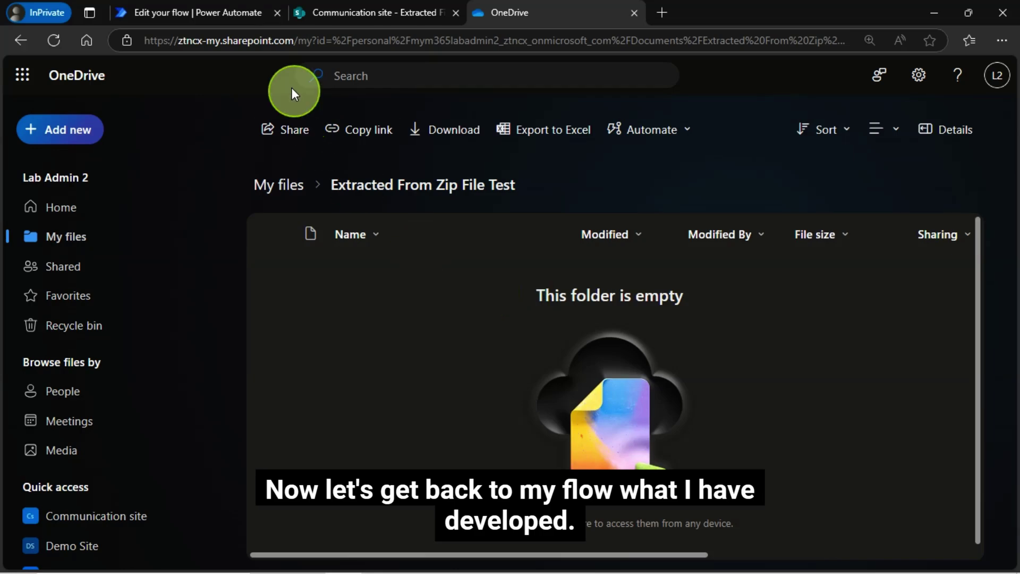
{"action": "left_click", "coordinate": [190, 9]}
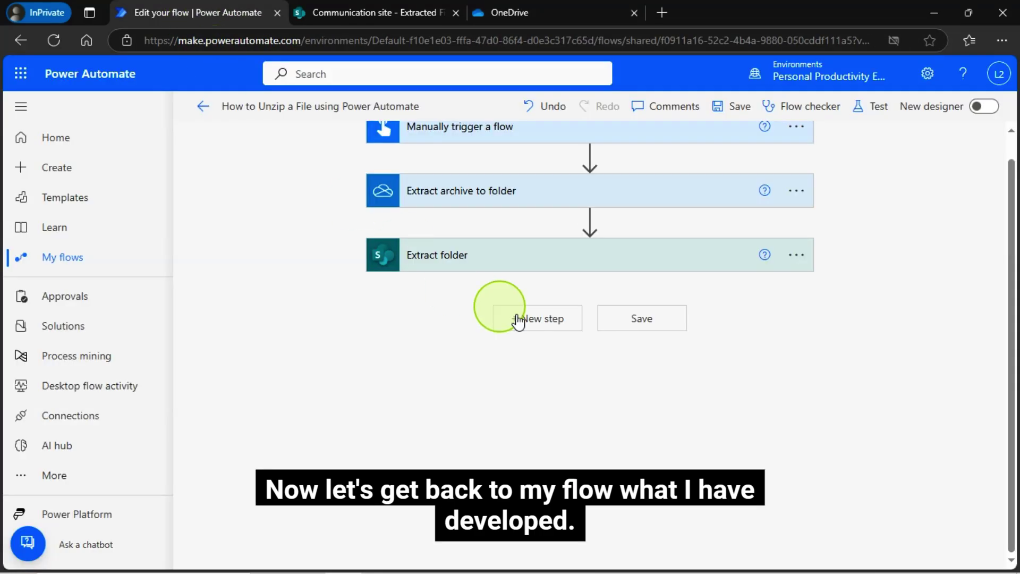
{"action": "scroll", "coordinate": [649, 355], "scroll_direction": "up", "scroll_amount": 1}
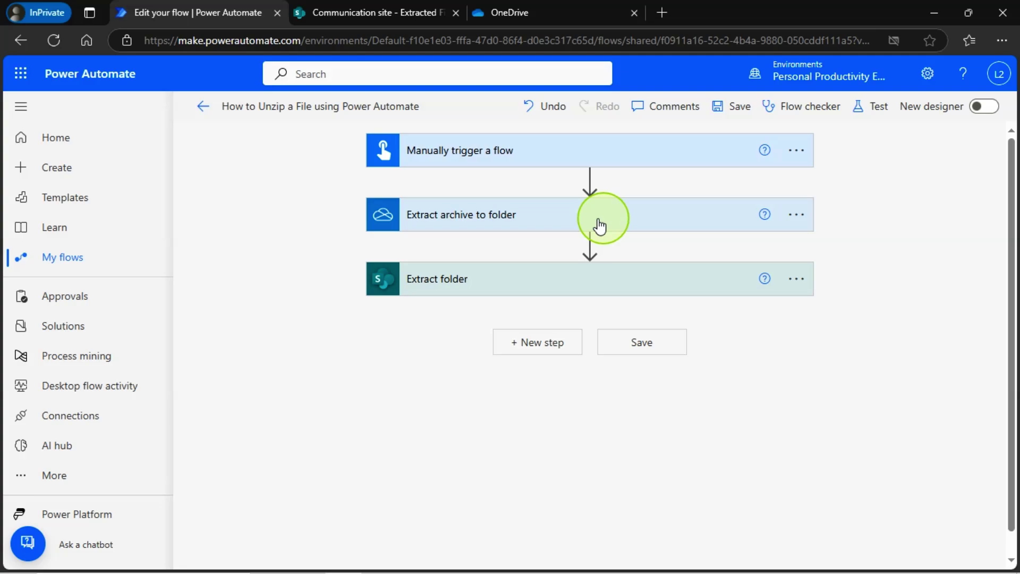
Step: Search 'extract' and add OneDrive for Business's 'Extract archive to folder' action below the trigger
{"action": "left_click", "coordinate": [590, 181]}
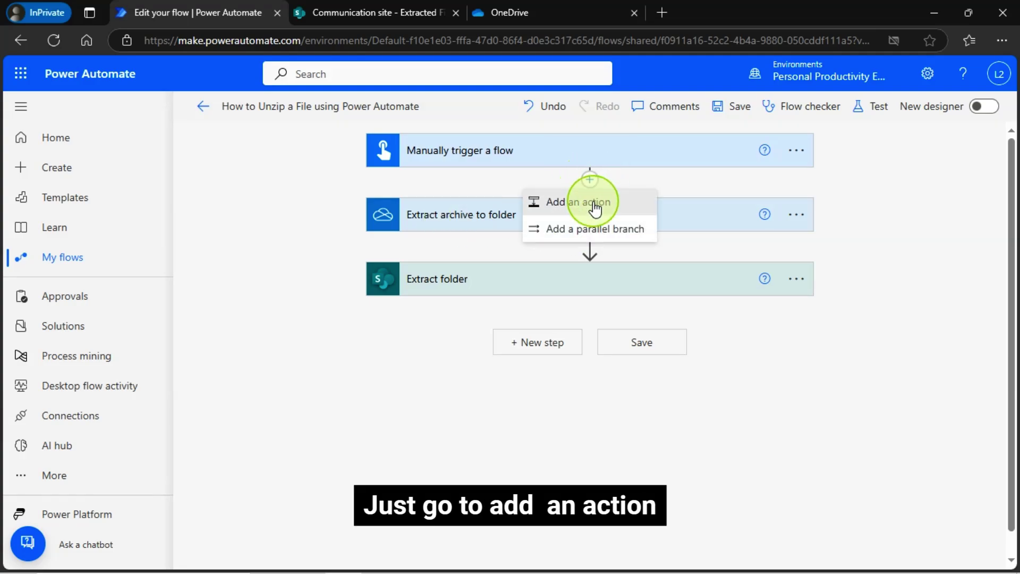
{"action": "left_click", "coordinate": [595, 207]}
{"action": "left_click", "coordinate": [501, 259]}
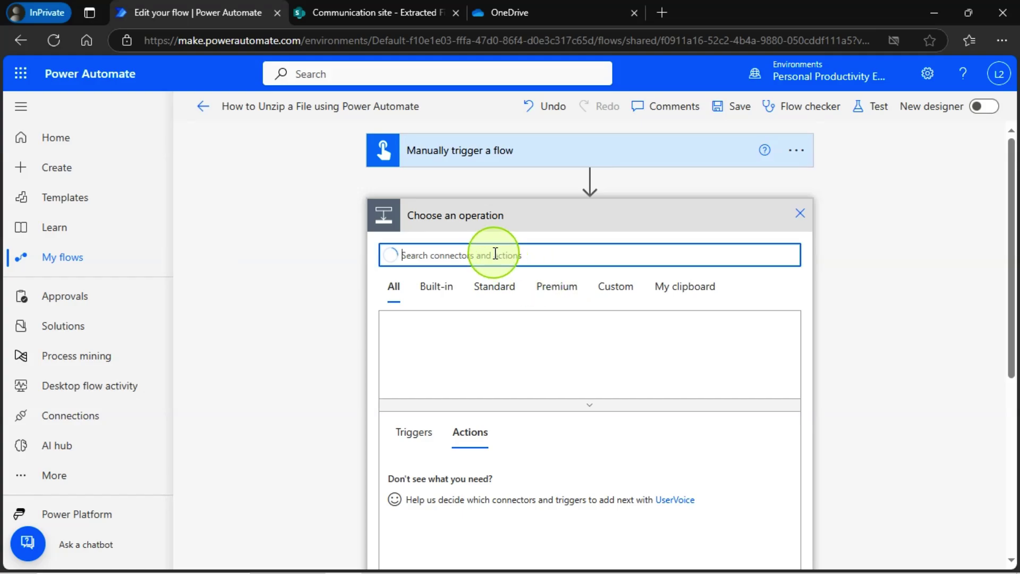
{"action": "type", "text": "extract"}
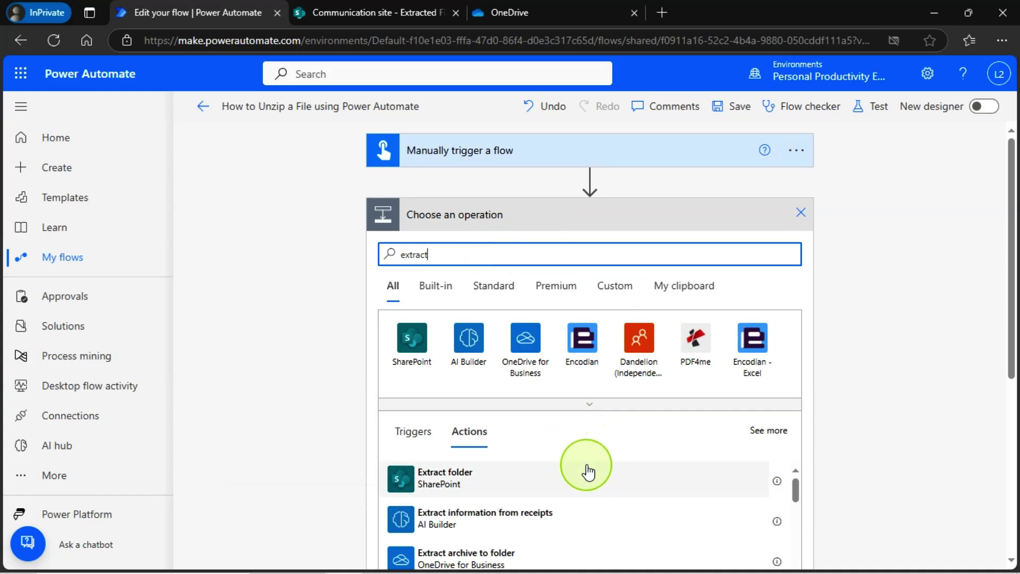
{"action": "left_click", "coordinate": [538, 341]}
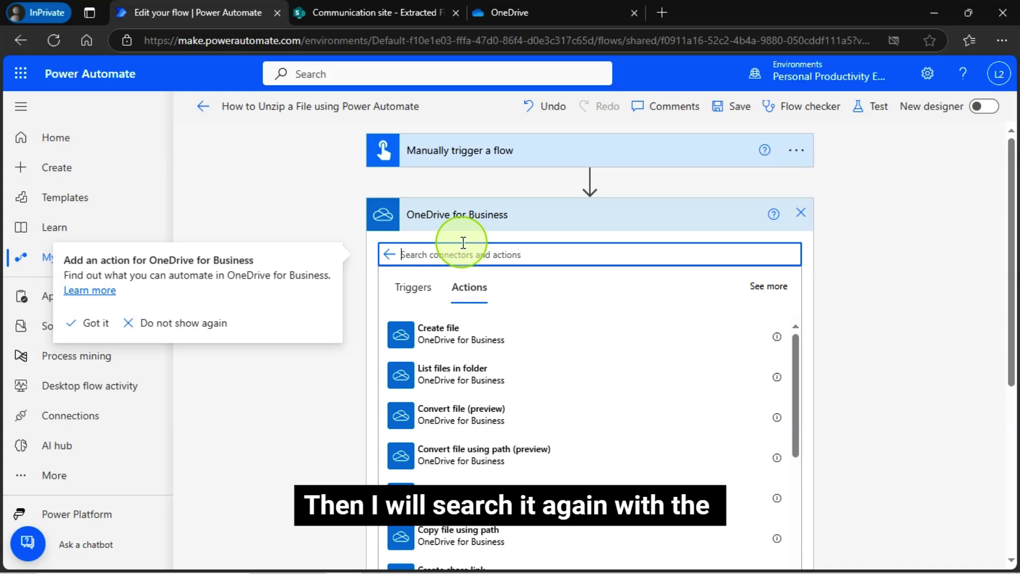
{"action": "type", "text": "ex"}
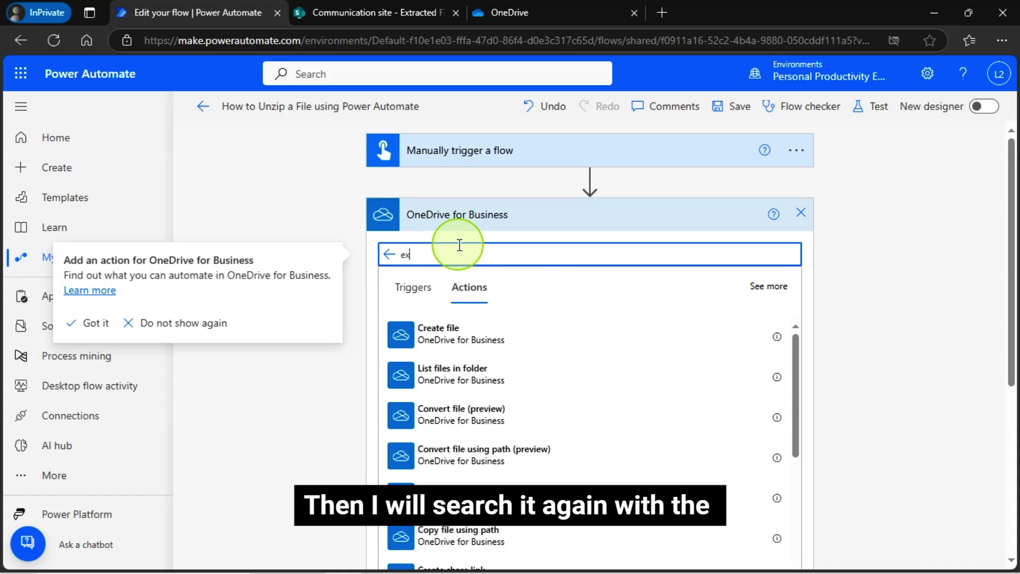
{"action": "type", "text": "tract"}
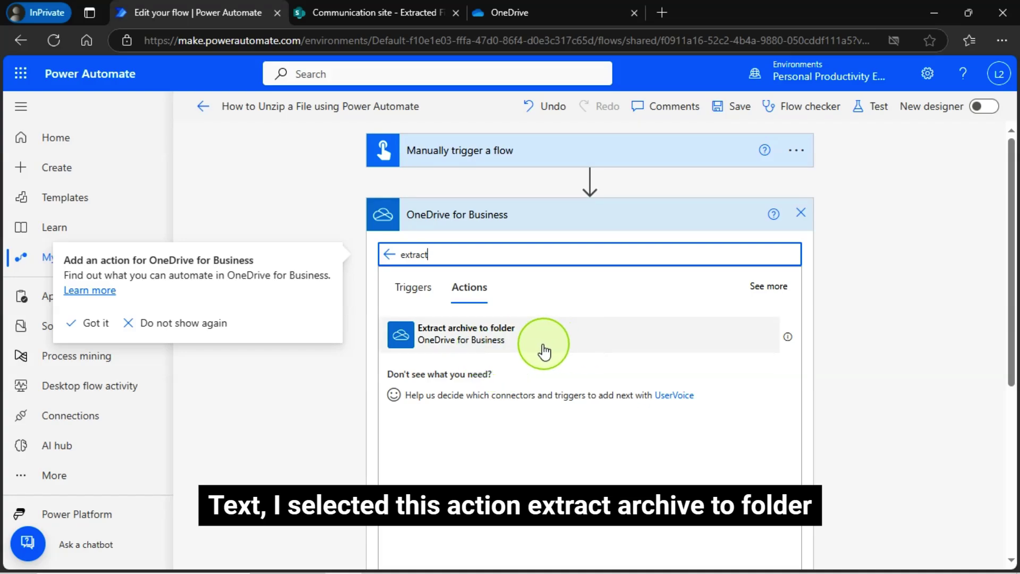
{"action": "left_click", "coordinate": [479, 340]}
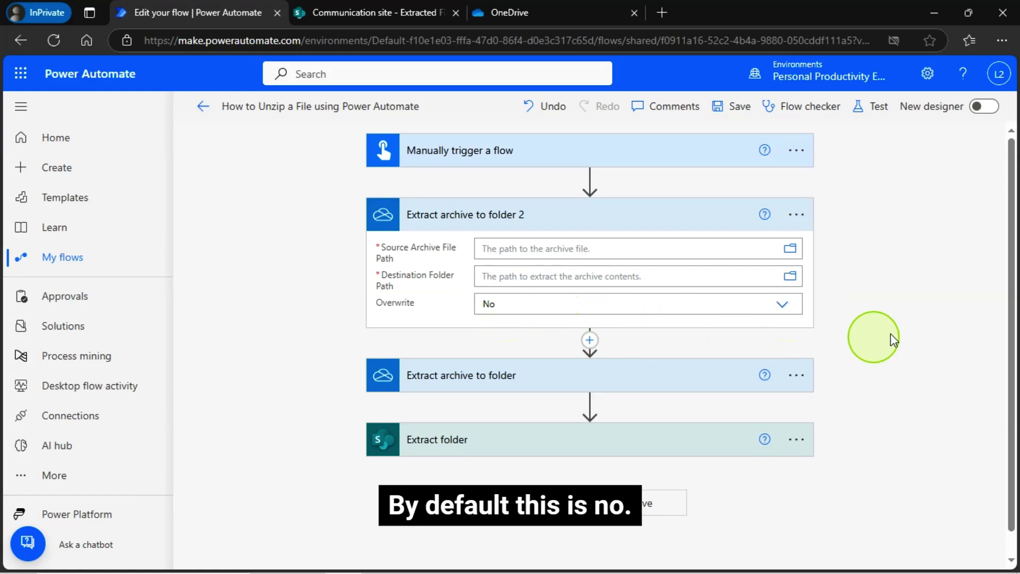
Step: Expand the original extract step: MyTestZipFile.zip to /Extracted From Zip File Test, Overwrite Yes
{"action": "left_click", "coordinate": [504, 375]}
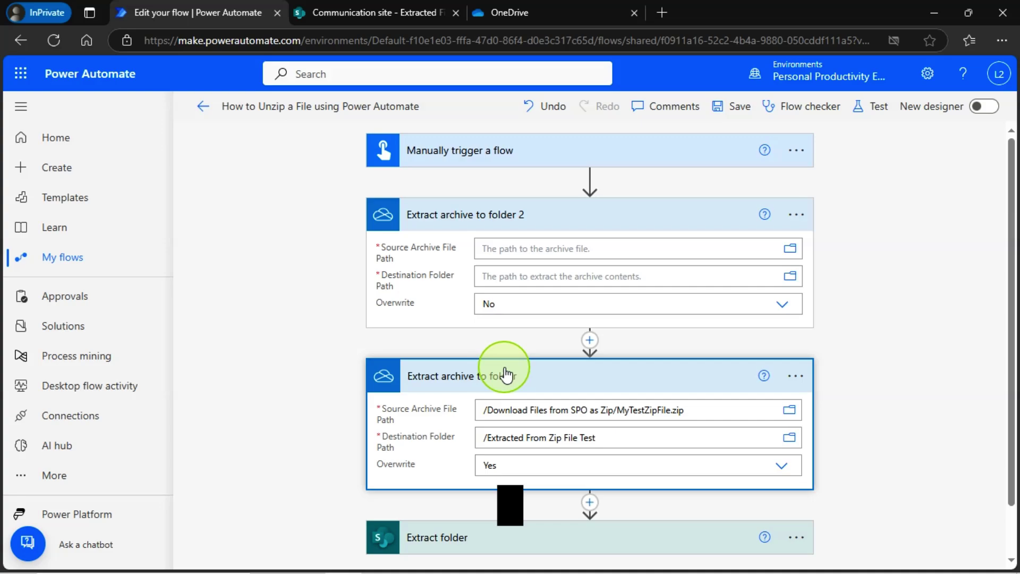
{"action": "scroll", "coordinate": [506, 371], "scroll_direction": "down", "scroll_amount": 1}
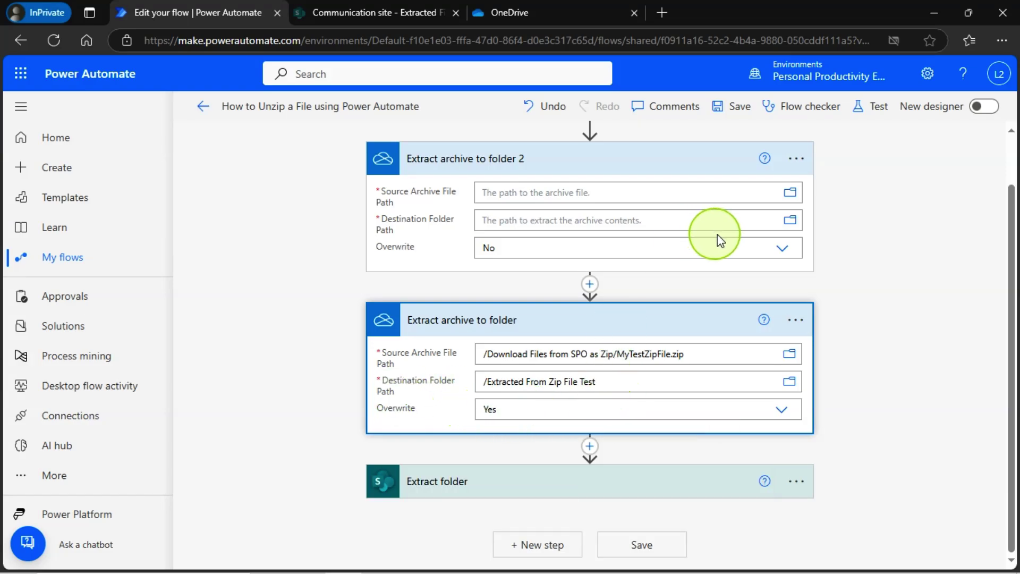
Step: Delete the empty 'Extract archive to folder 2' step and confirm with OK
{"action": "left_click", "coordinate": [794, 159]}
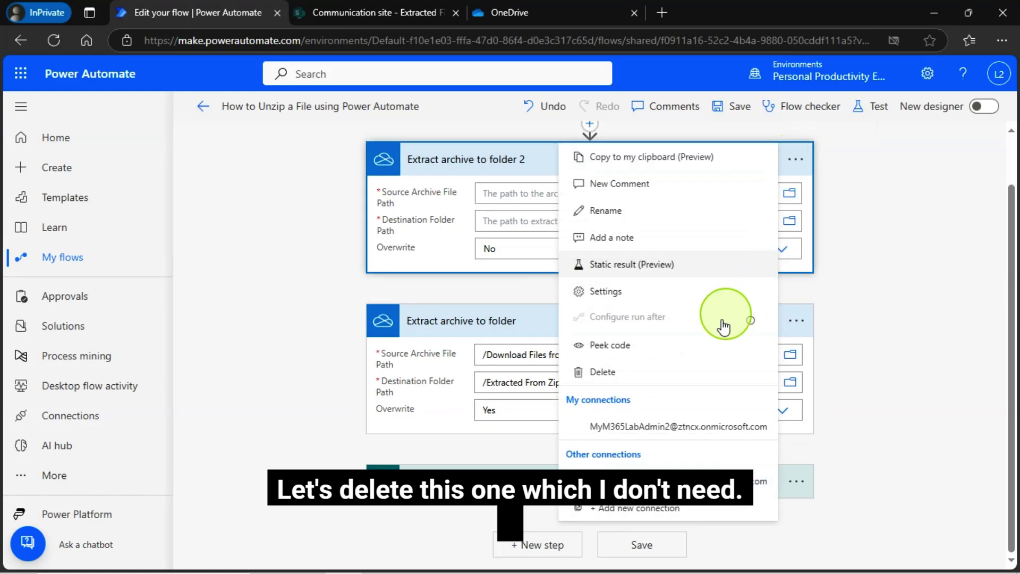
{"action": "left_click", "coordinate": [606, 372]}
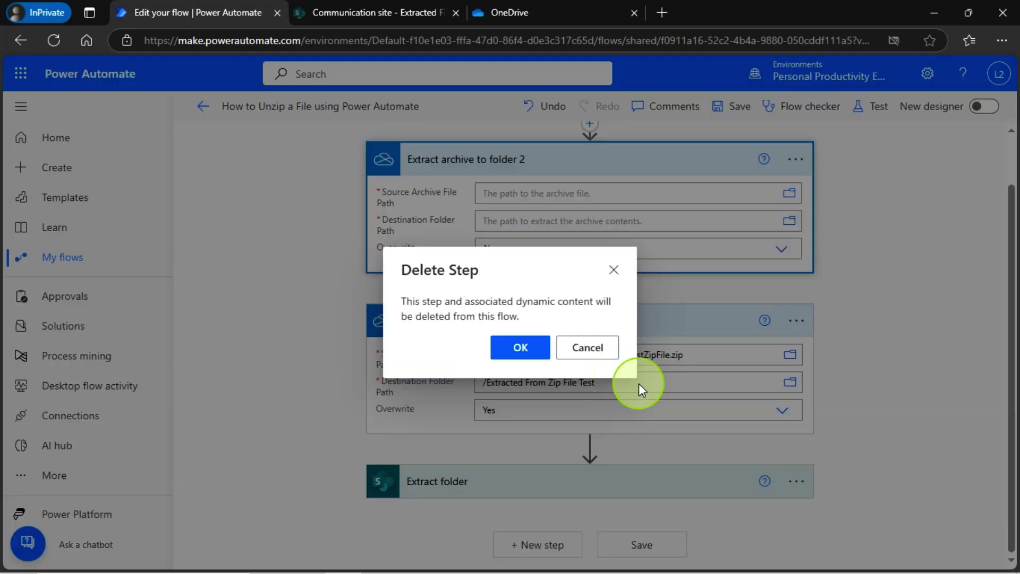
{"action": "left_click", "coordinate": [534, 348]}
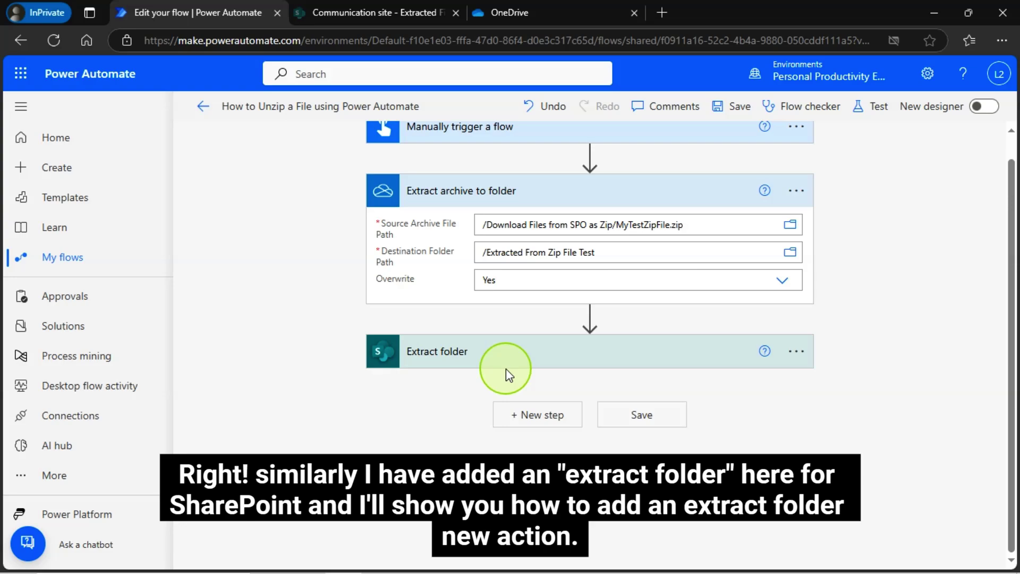
Step: Search 'Extract folder', fixing the typo, and add SharePoint's Extract folder action below the OneDrive extract step
{"action": "left_click", "coordinate": [590, 318]}
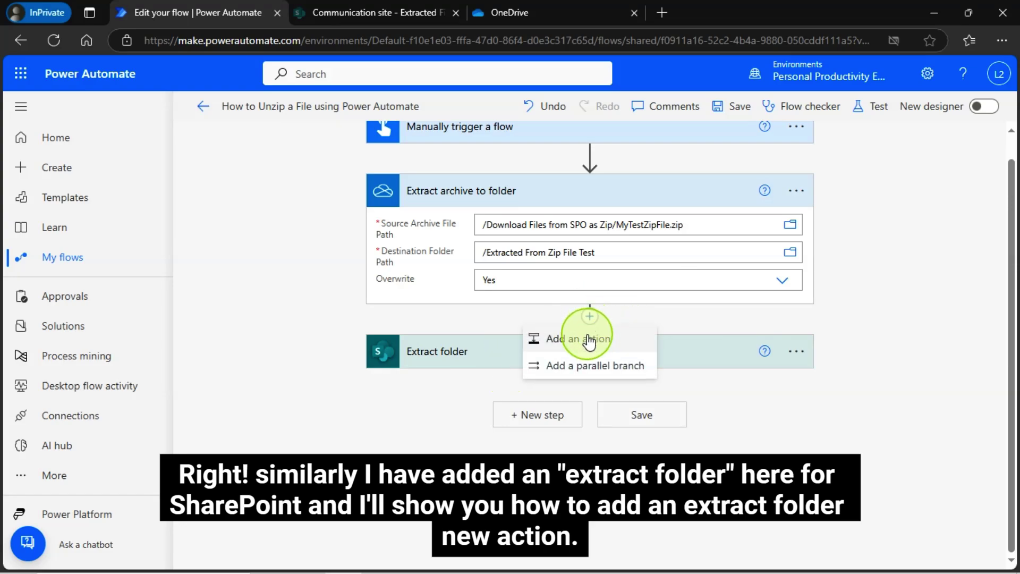
{"action": "left_click", "coordinate": [587, 340]}
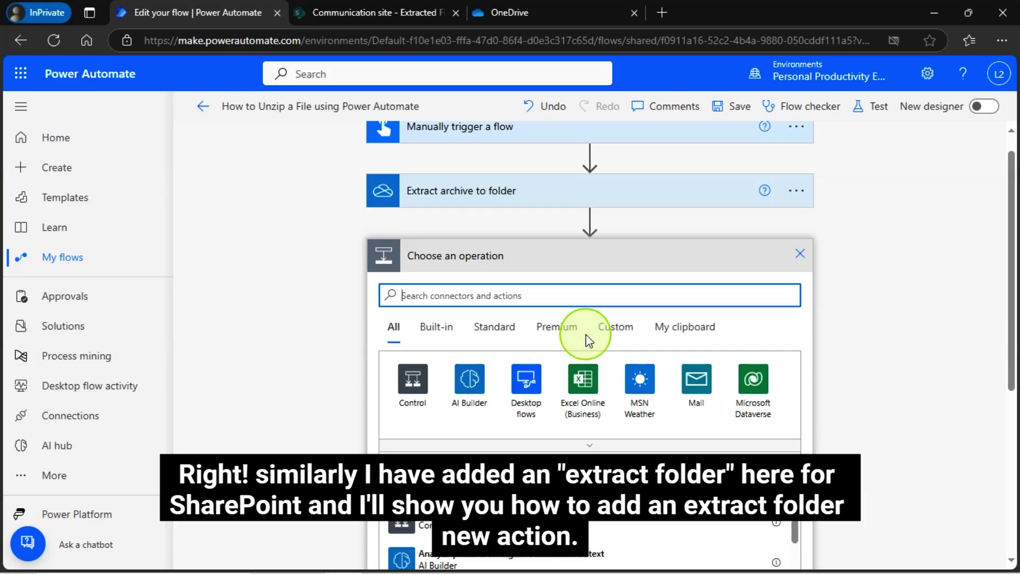
{"action": "type", "text": "Extract floder"}
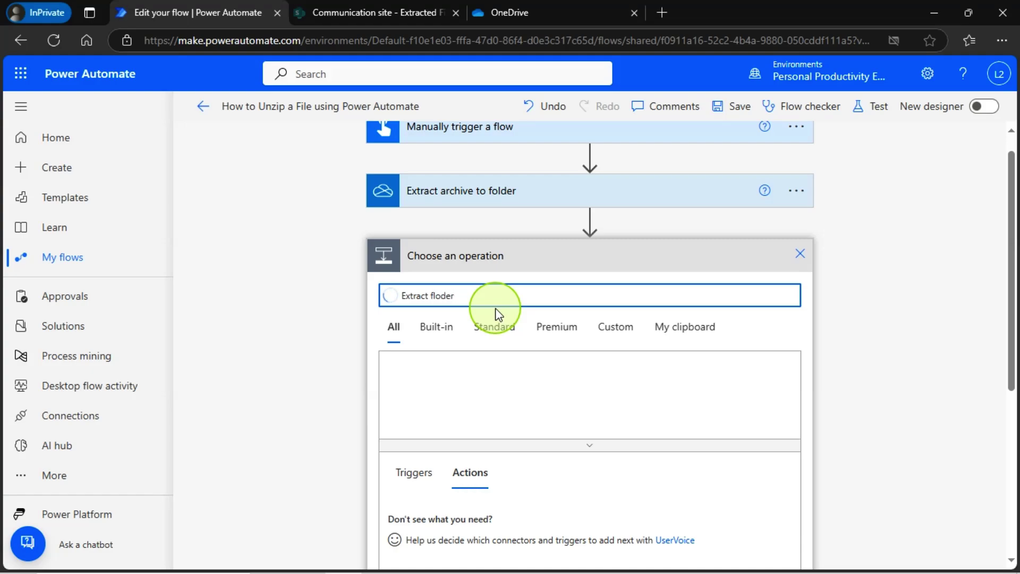
{"action": "left_click", "coordinate": [447, 295]}
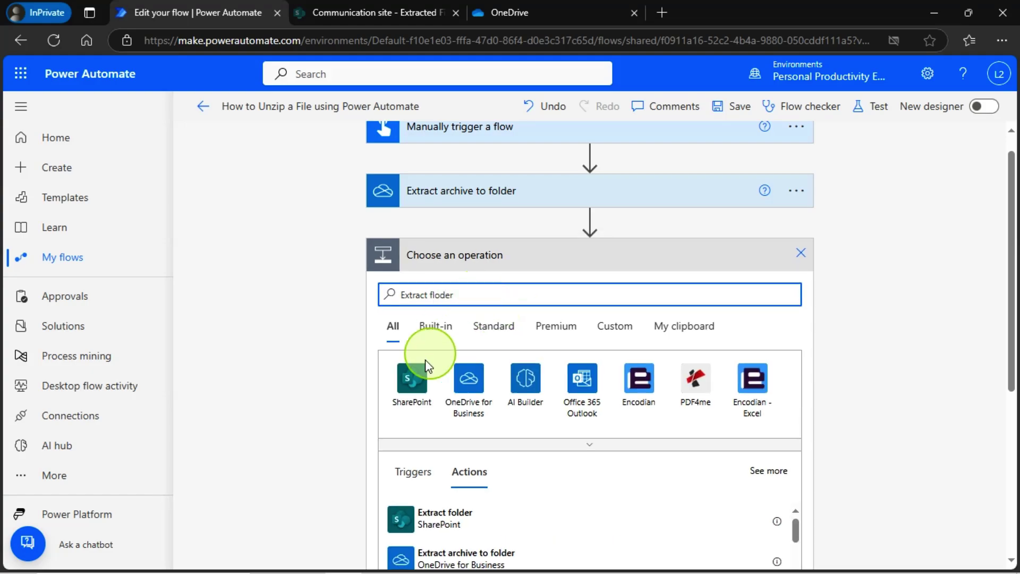
{"action": "left_click", "coordinate": [497, 294]}
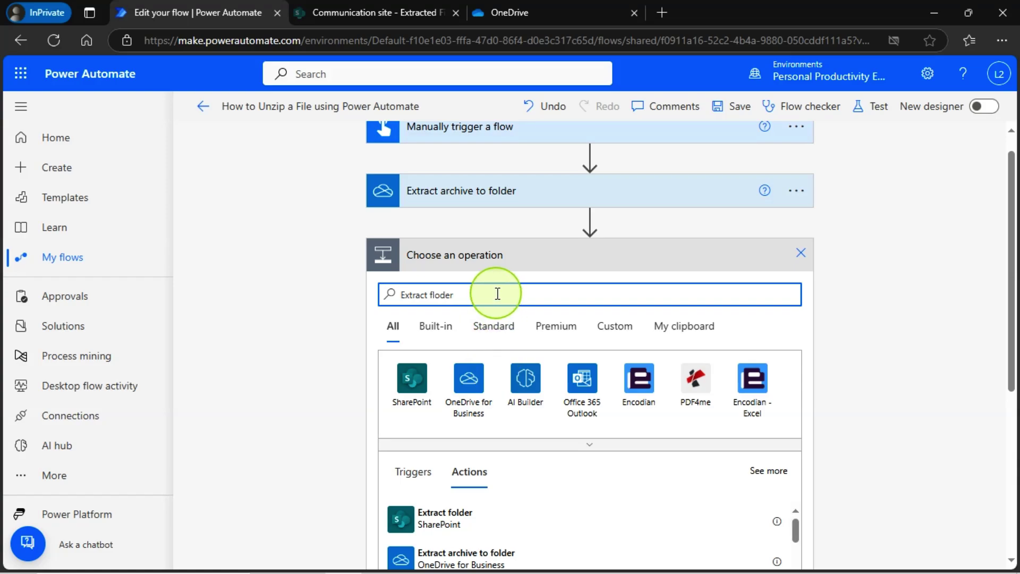
{"action": "key", "text": "BackSpace"}
{"action": "key", "text": "BackSpace"}
{"action": "key", "text": "BackSpace"}
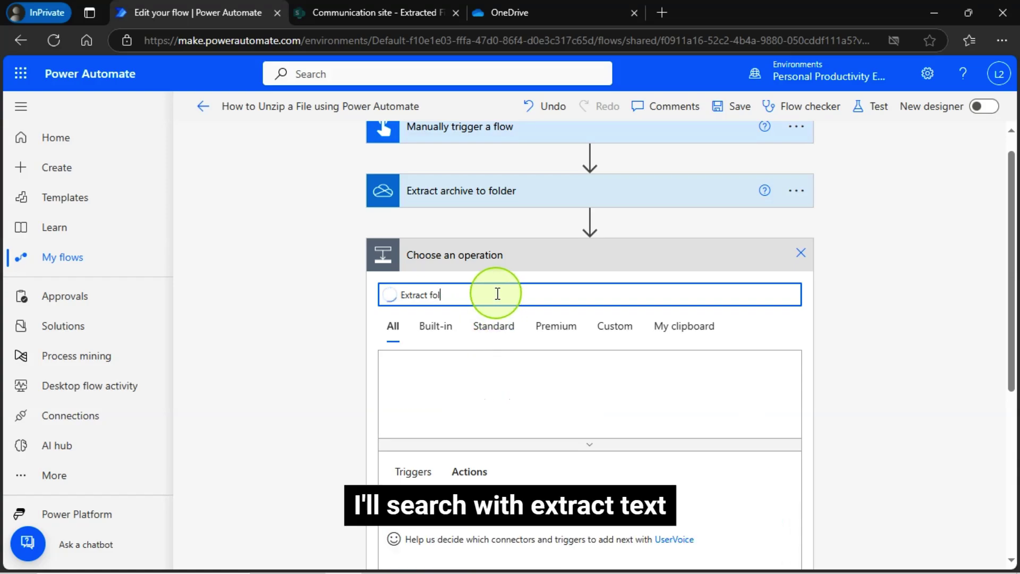
{"action": "type", "text": "older"}
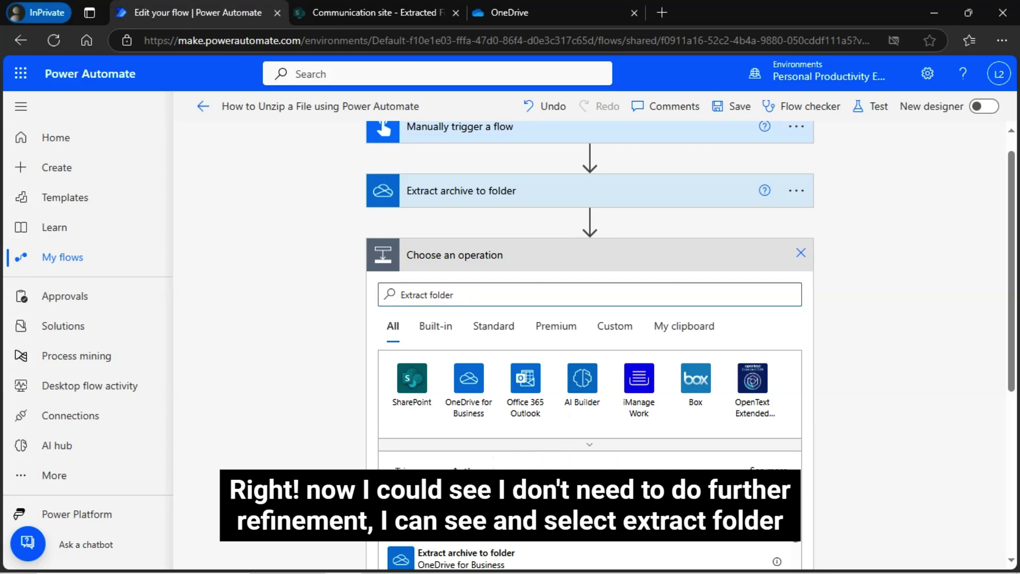
{"action": "left_click", "coordinate": [425, 518]}
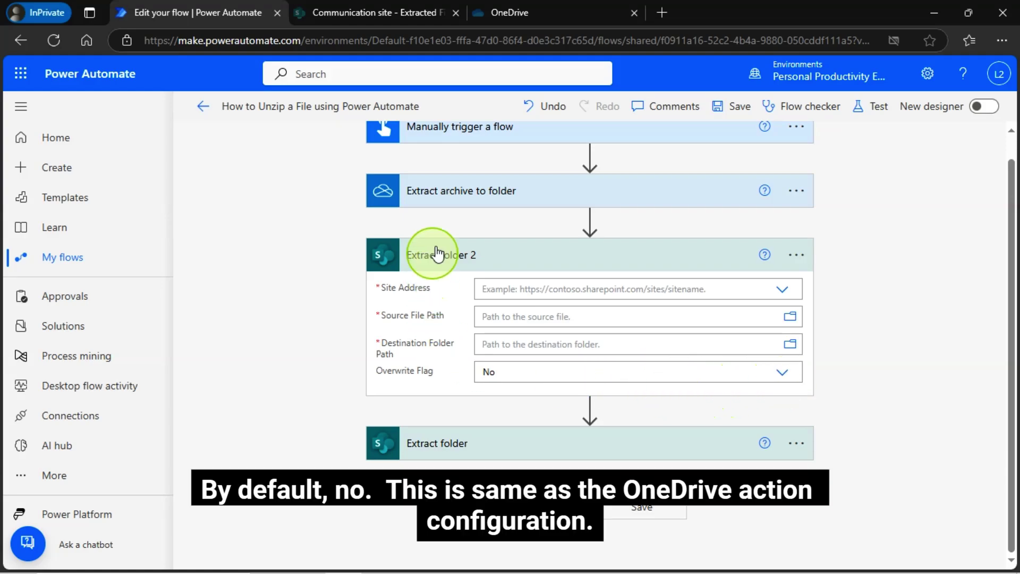
Step: Review the Extract folder step: MyTestZipFile.zip into Extracted Files From Zip File Test, Overwrite Yes
{"action": "left_click", "coordinate": [470, 201]}
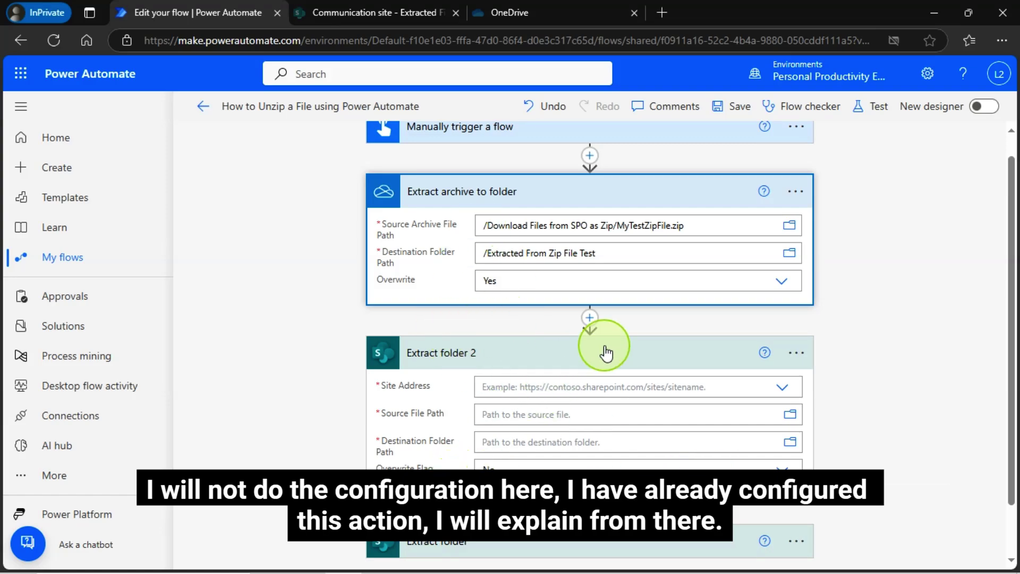
{"action": "scroll", "coordinate": [640, 405], "scroll_direction": "down", "scroll_amount": 1}
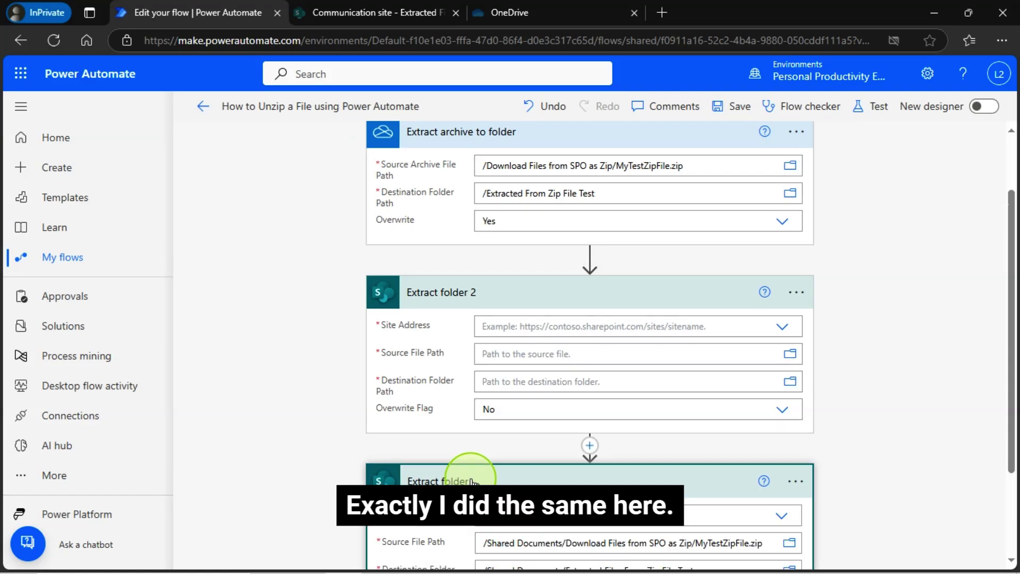
{"action": "scroll", "coordinate": [471, 473], "scroll_direction": "down", "scroll_amount": 2}
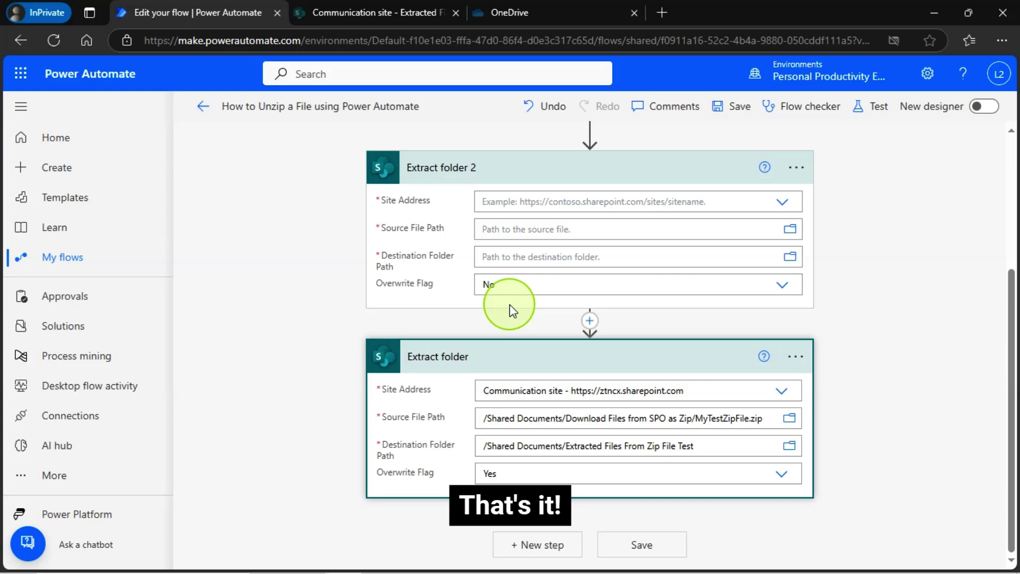
{"action": "scroll", "coordinate": [293, 335], "scroll_direction": "up", "scroll_amount": 1}
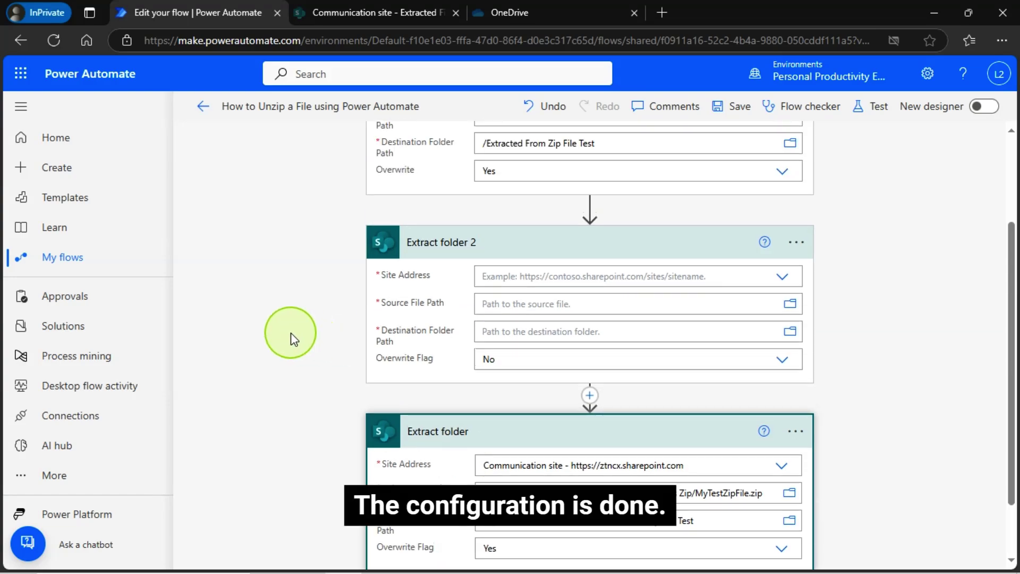
{"action": "scroll", "coordinate": [290, 336], "scroll_direction": "up", "scroll_amount": 1}
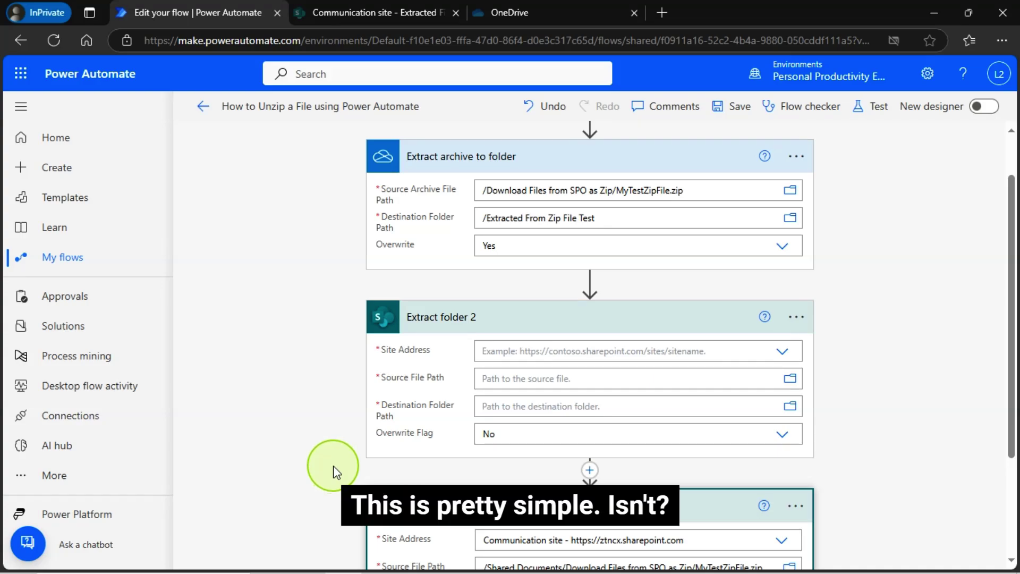
Step: Delete the unconfigured 'Extract folder 2' step and confirm with OK
{"action": "left_click", "coordinate": [796, 318]}
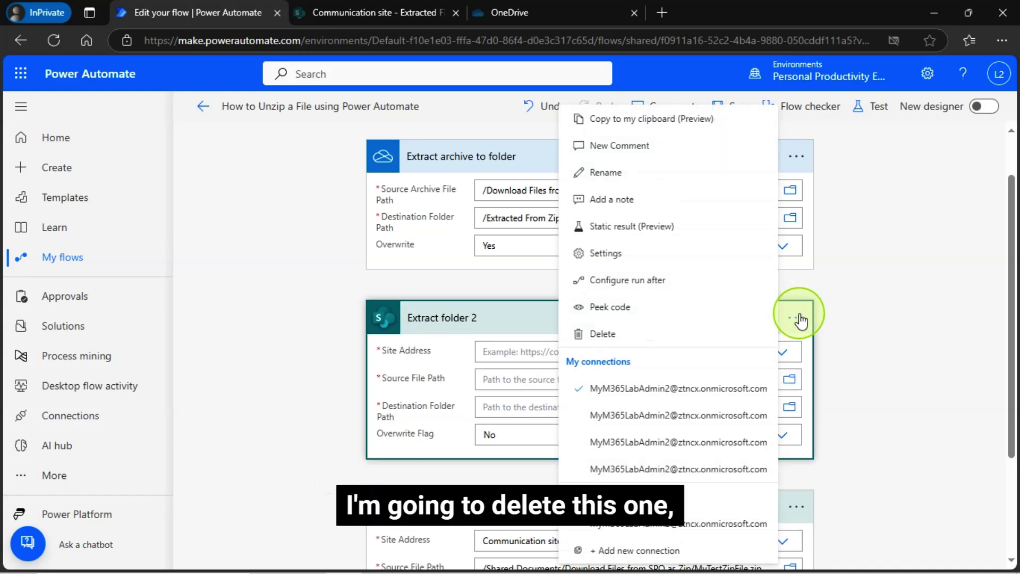
{"action": "left_click", "coordinate": [615, 335]}
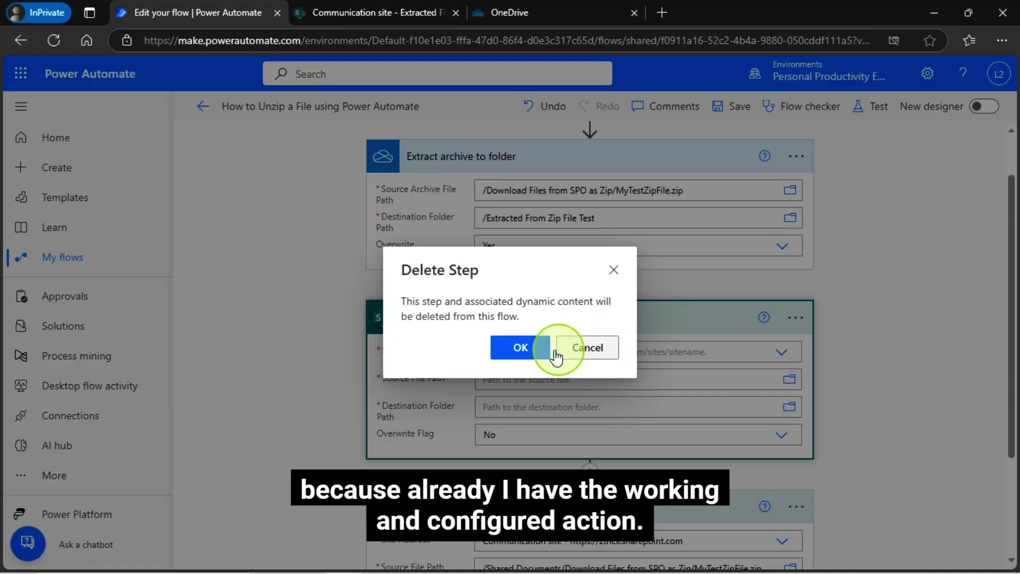
{"action": "left_click", "coordinate": [520, 348]}
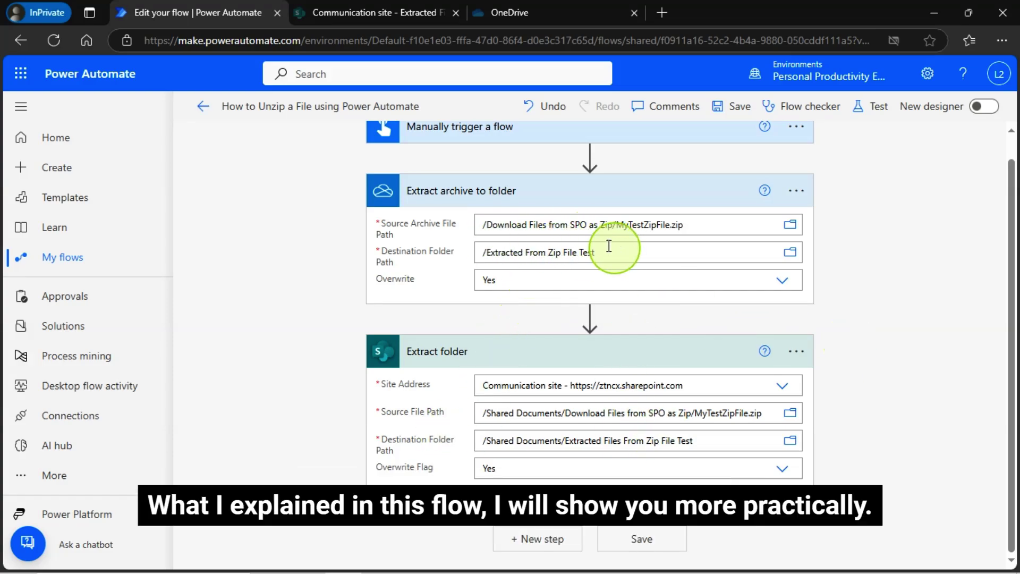
Step: In OneDrive, open 'Download Files from SPO as Zip' and select MyTestZipFile.zip
{"action": "left_click", "coordinate": [520, 18]}
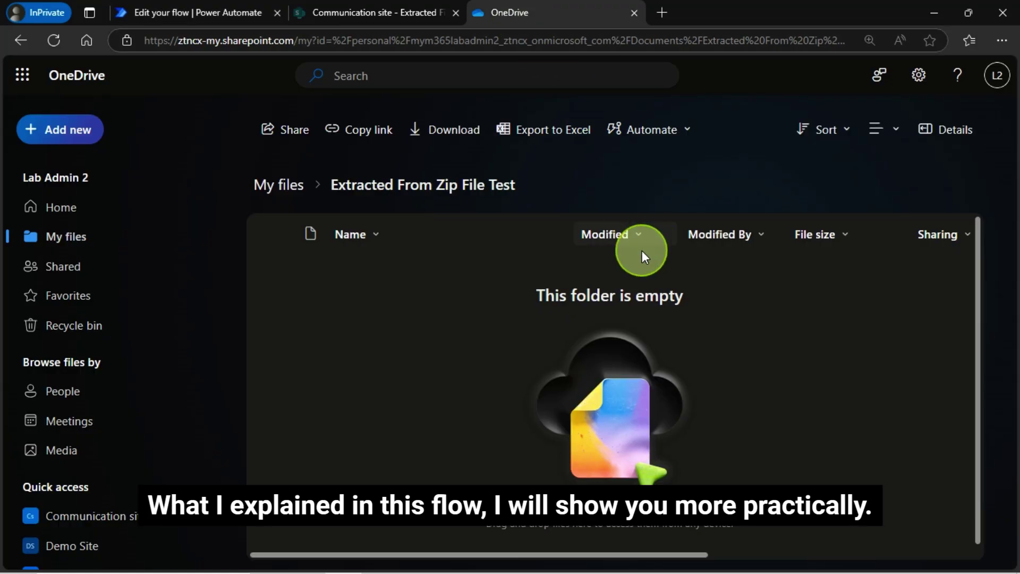
{"action": "left_click", "coordinate": [280, 195]}
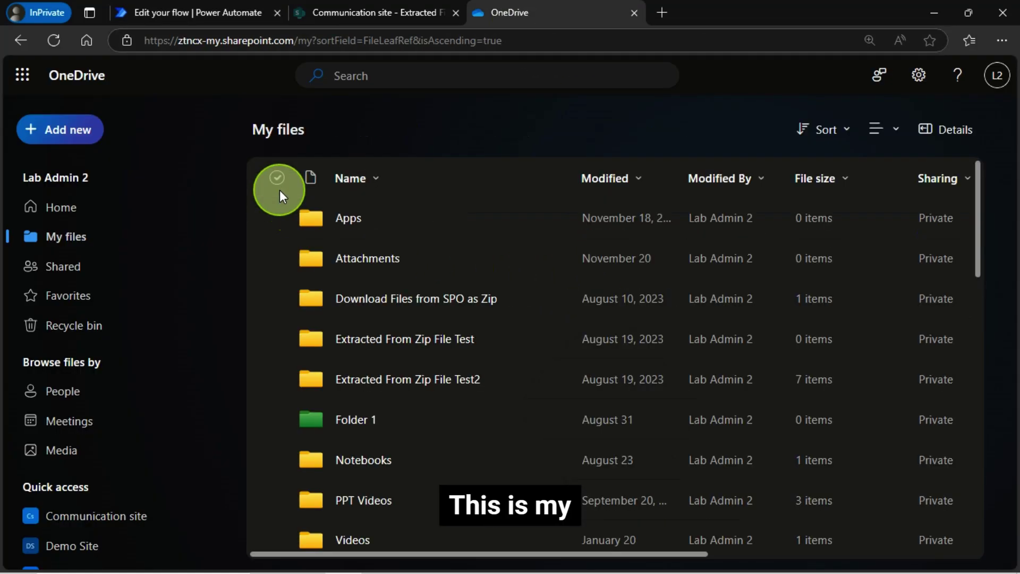
{"action": "left_click", "coordinate": [342, 303]}
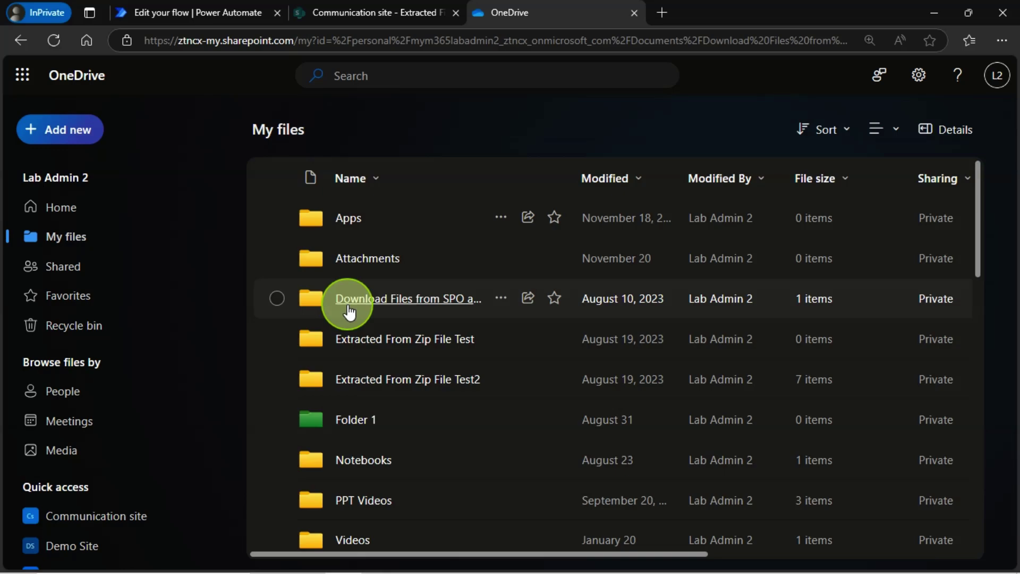
{"action": "left_click", "coordinate": [277, 275]}
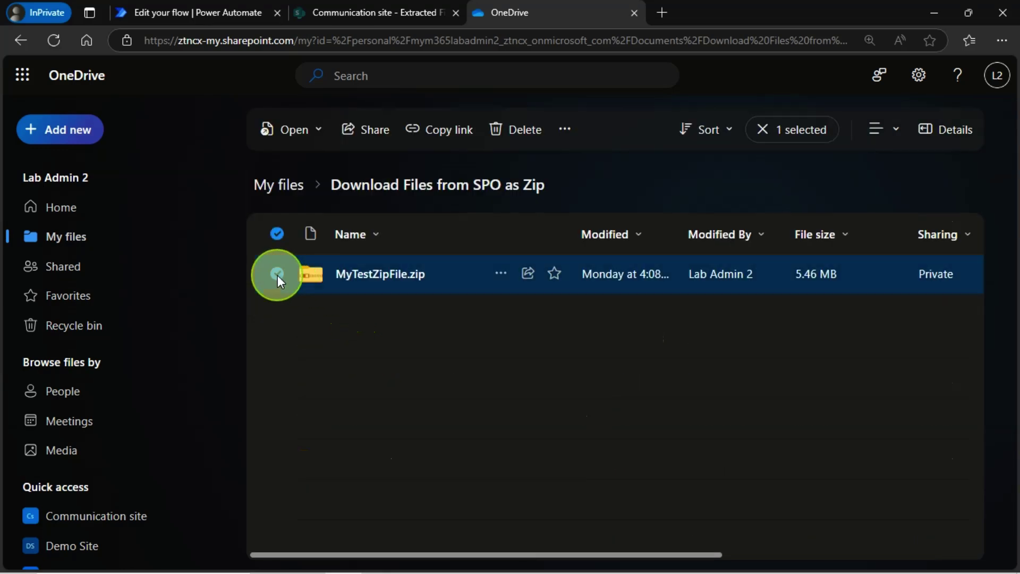
Step: Glance back at the flow, then open OneDrive's still-empty 'Extracted From Zip File Test' folder
{"action": "left_click", "coordinate": [199, 12]}
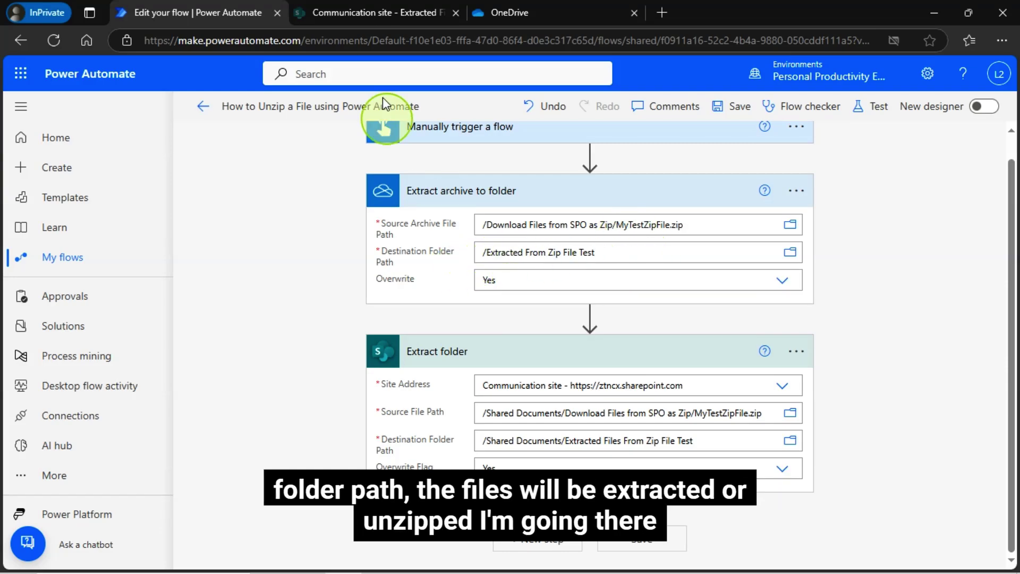
{"action": "left_click", "coordinate": [509, 16]}
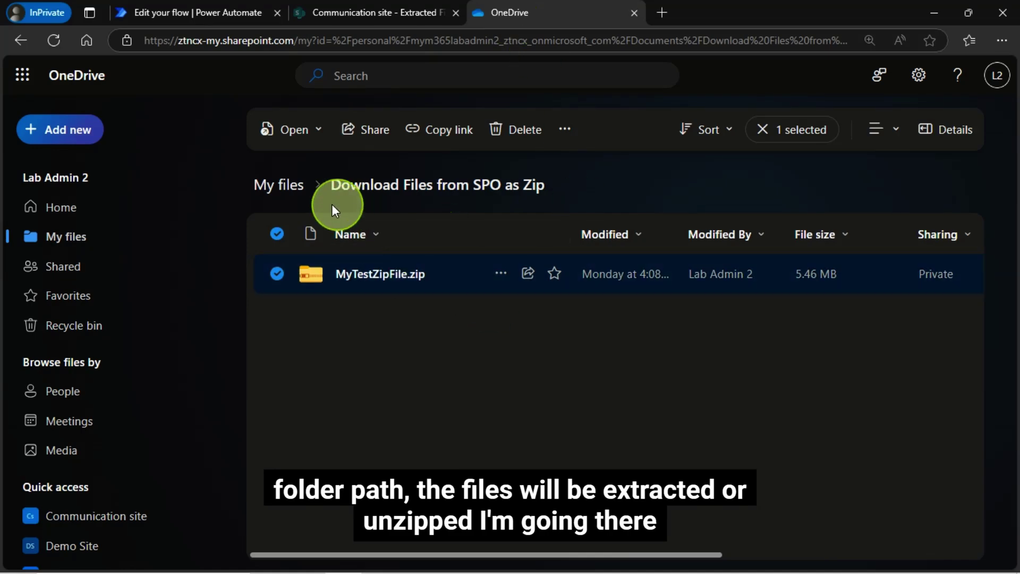
{"action": "left_click", "coordinate": [289, 191]}
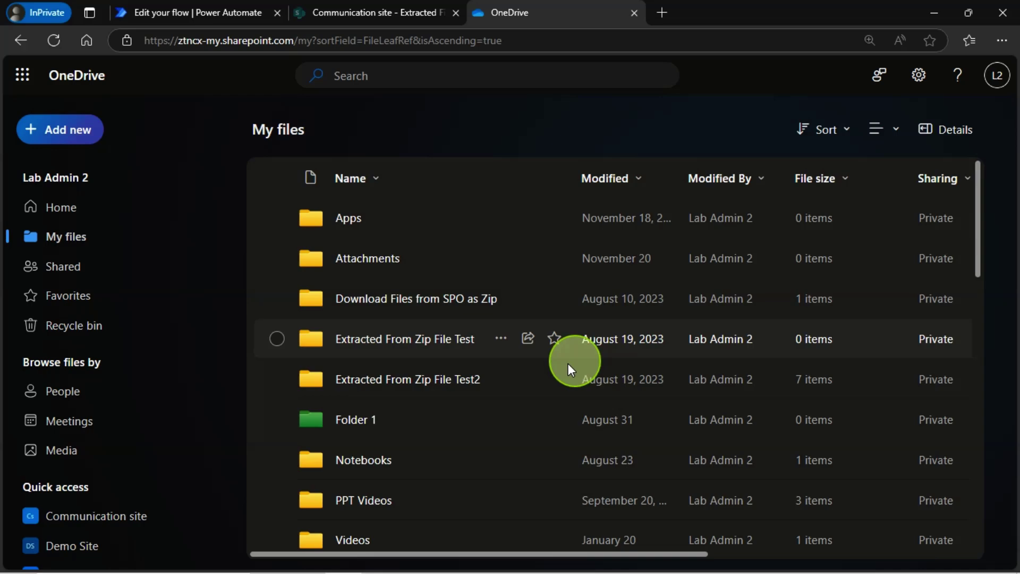
{"action": "left_click", "coordinate": [399, 340]}
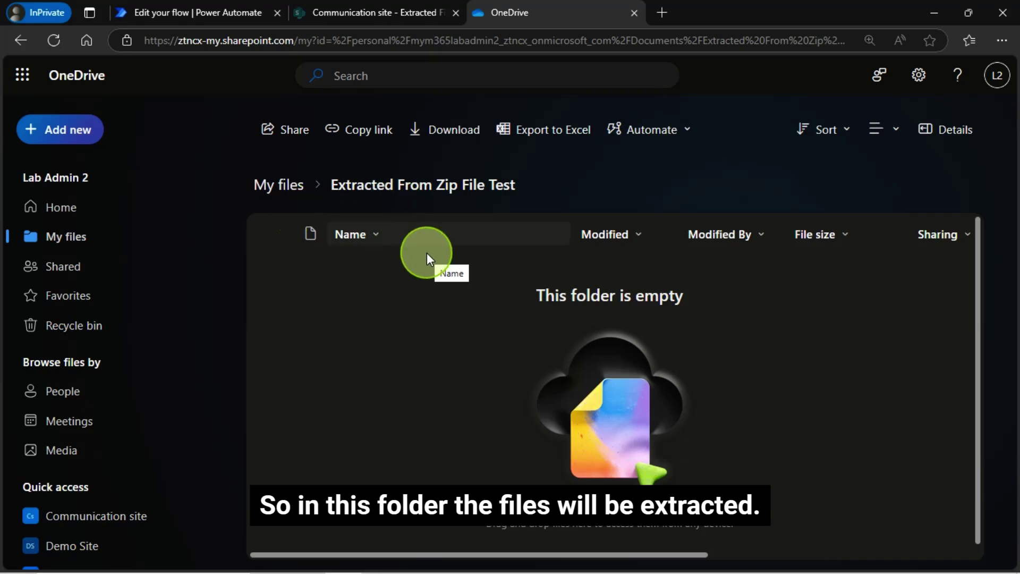
Step: Find MyTestZipFile.zip in the Download Files from SPO as Zip folder and compare its path with the flow
{"action": "left_click", "coordinate": [374, 12]}
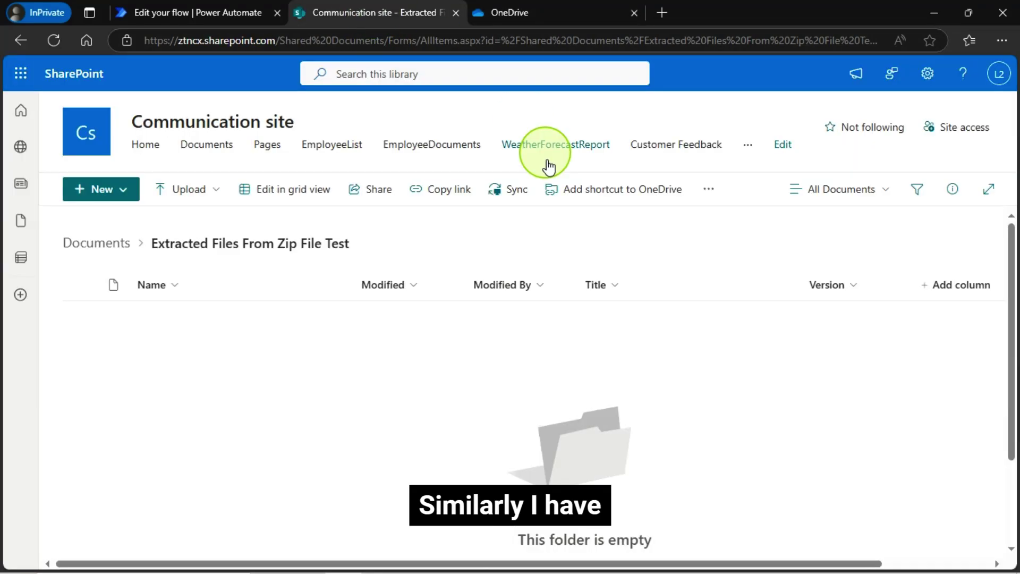
{"action": "left_click", "coordinate": [244, 13]}
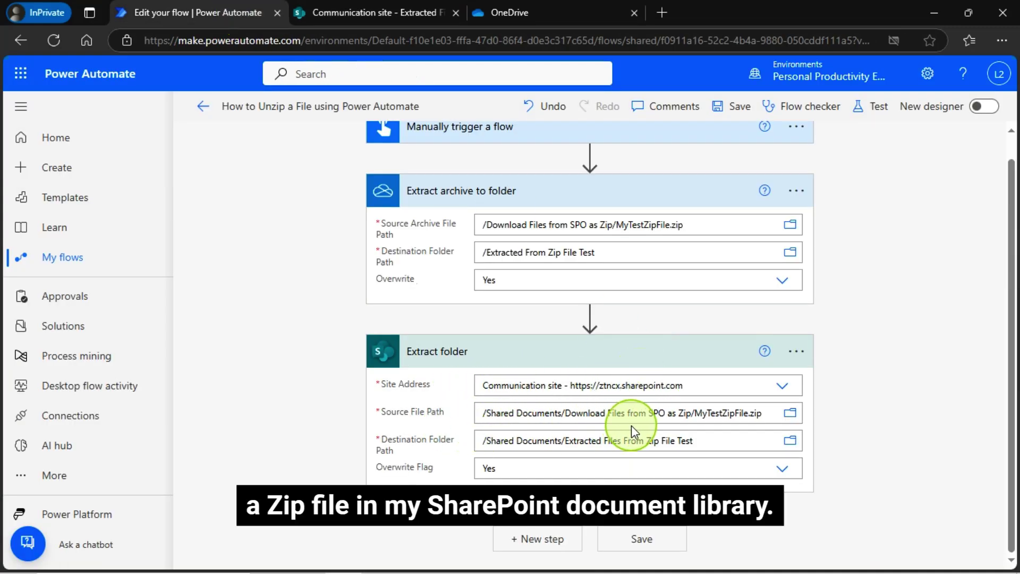
{"action": "left_click", "coordinate": [408, 17]}
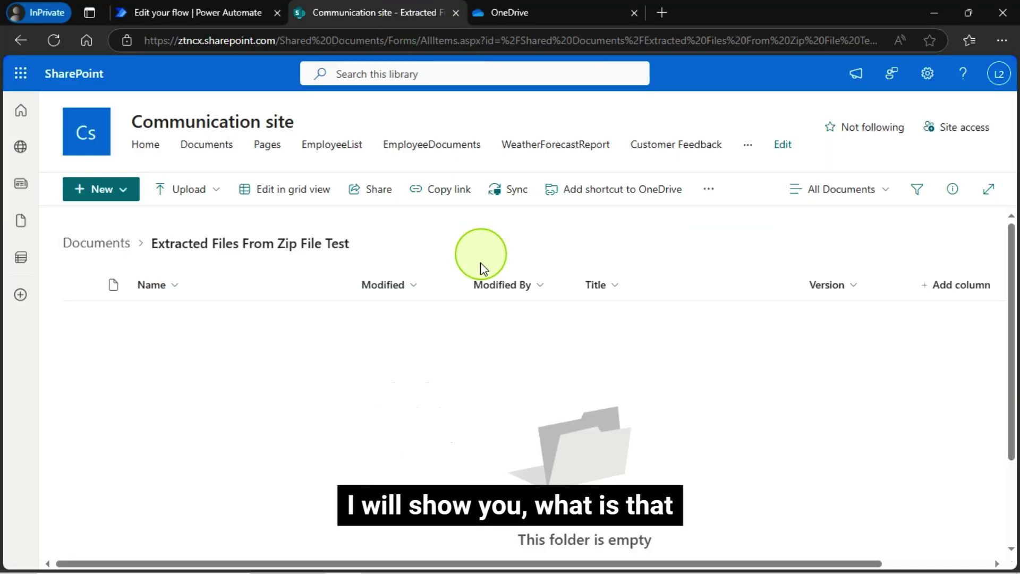
{"action": "left_click", "coordinate": [113, 245]}
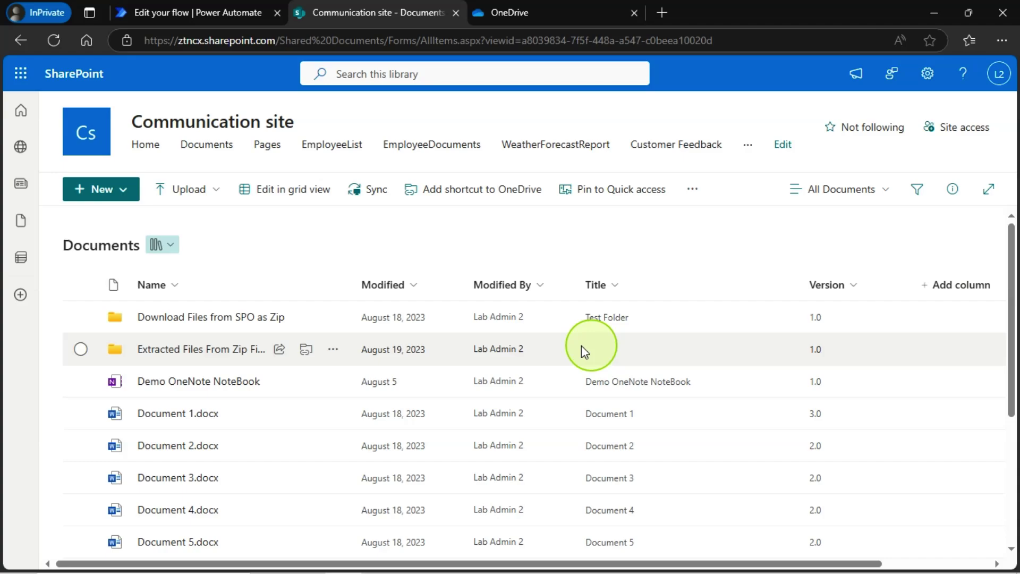
{"action": "left_click", "coordinate": [228, 318]}
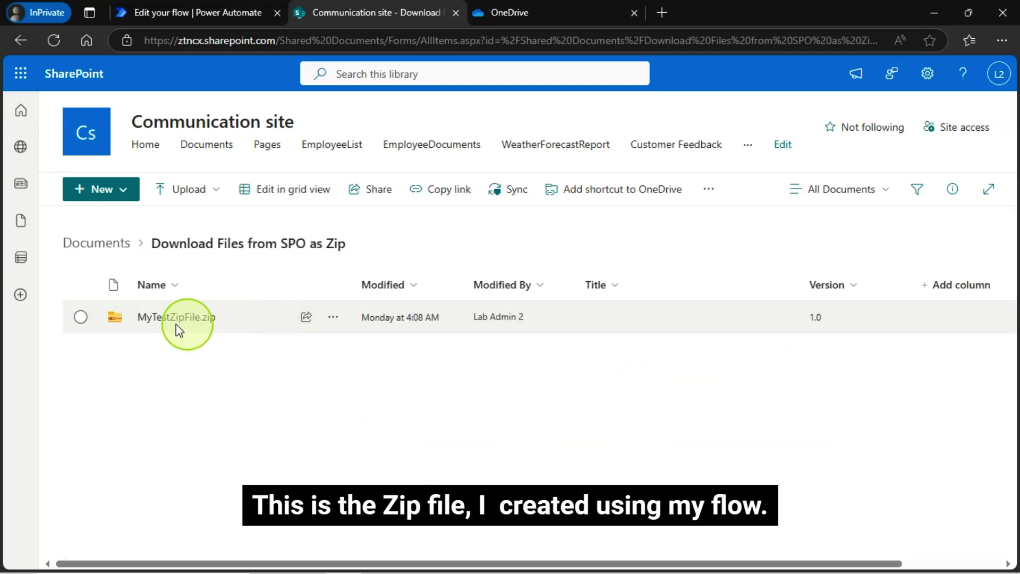
{"action": "left_click", "coordinate": [81, 317]}
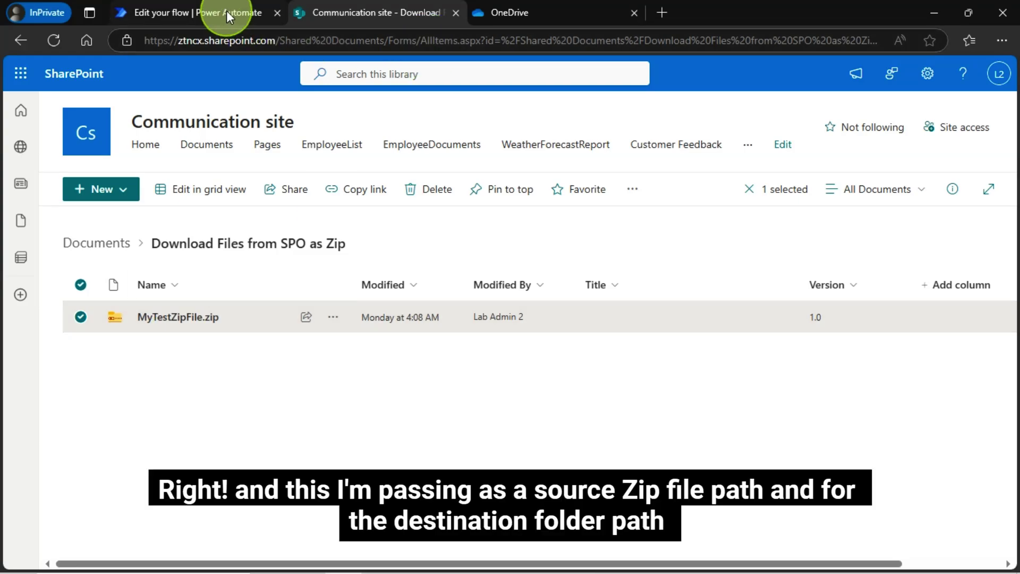
{"action": "left_click", "coordinate": [227, 10]}
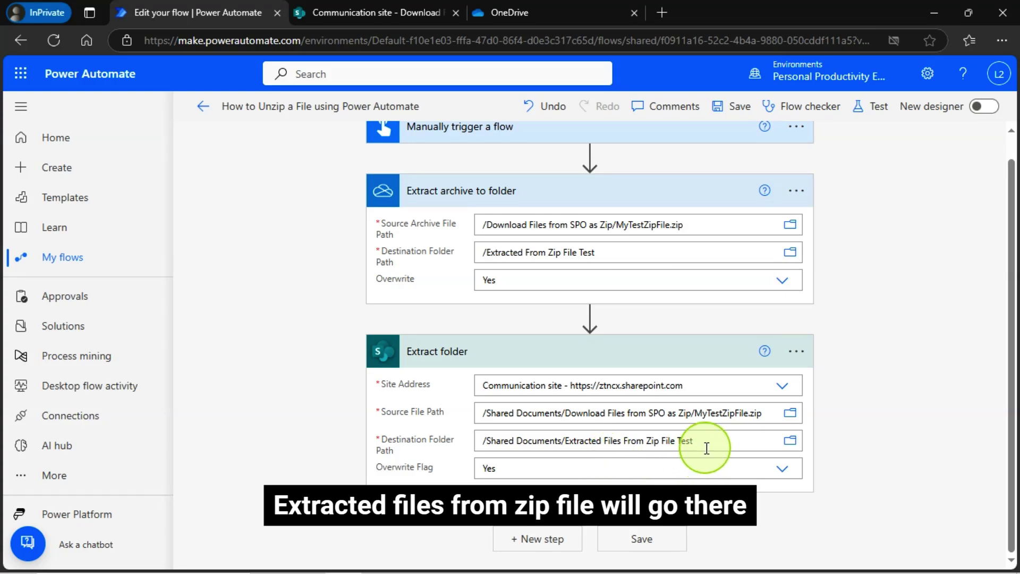
Step: Confirm the SharePoint Extracted Files From Zip File Test folder and the OneDrive destination are both empty
{"action": "left_click", "coordinate": [387, 17]}
{"action": "left_click", "coordinate": [117, 247]}
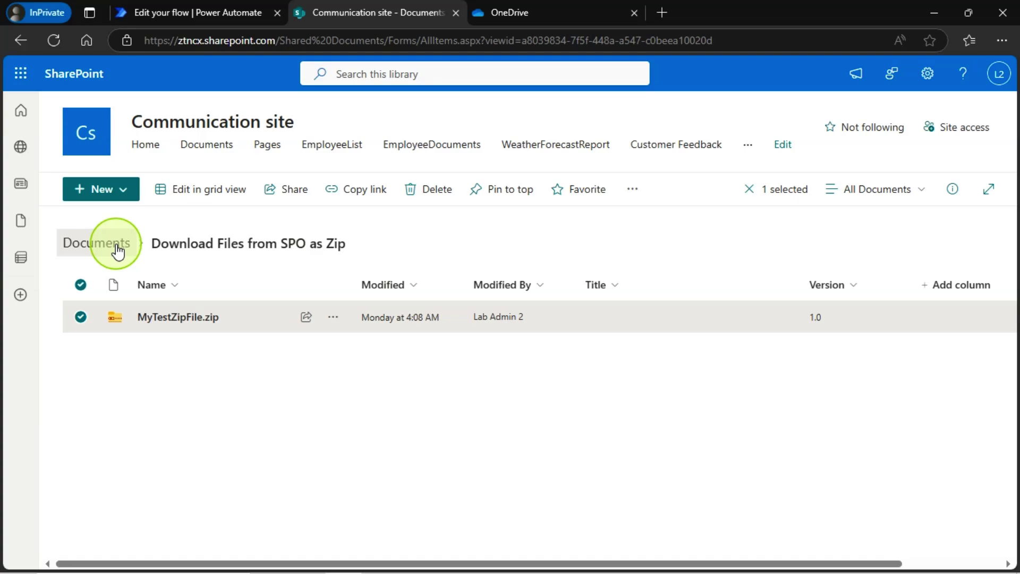
{"action": "left_click", "coordinate": [217, 354]}
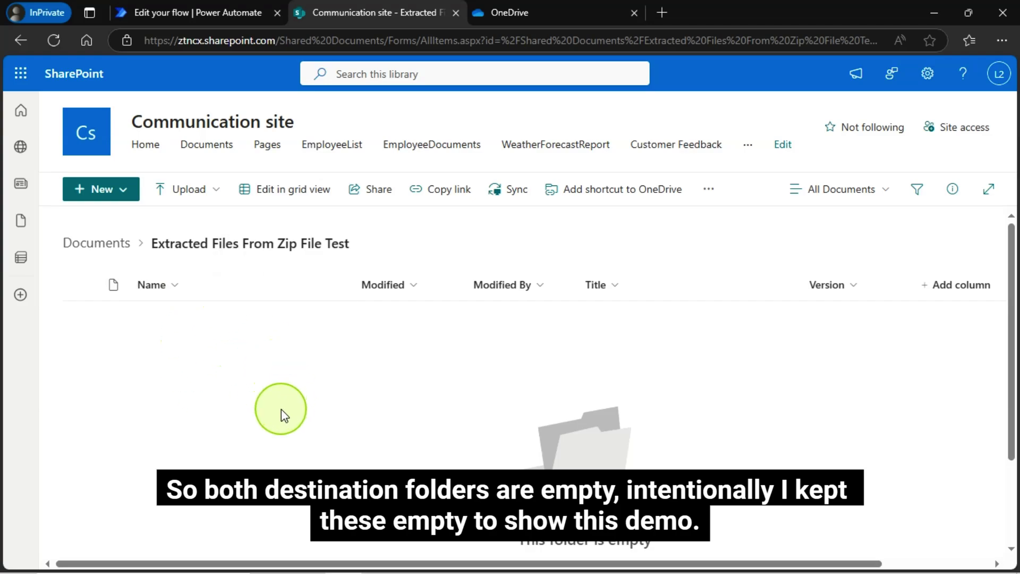
{"action": "left_click", "coordinate": [519, 12]}
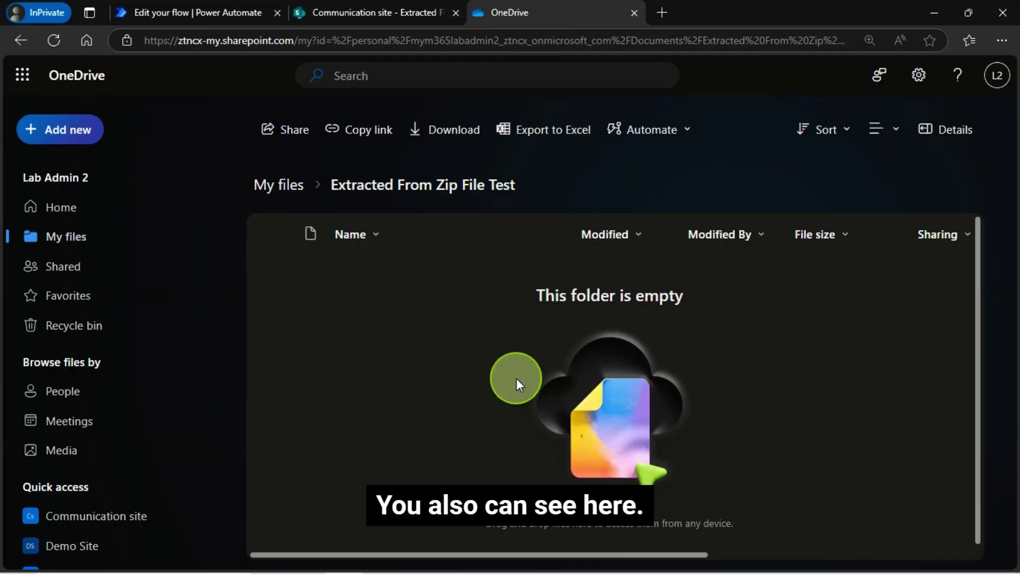
{"action": "left_click", "coordinate": [191, 14]}
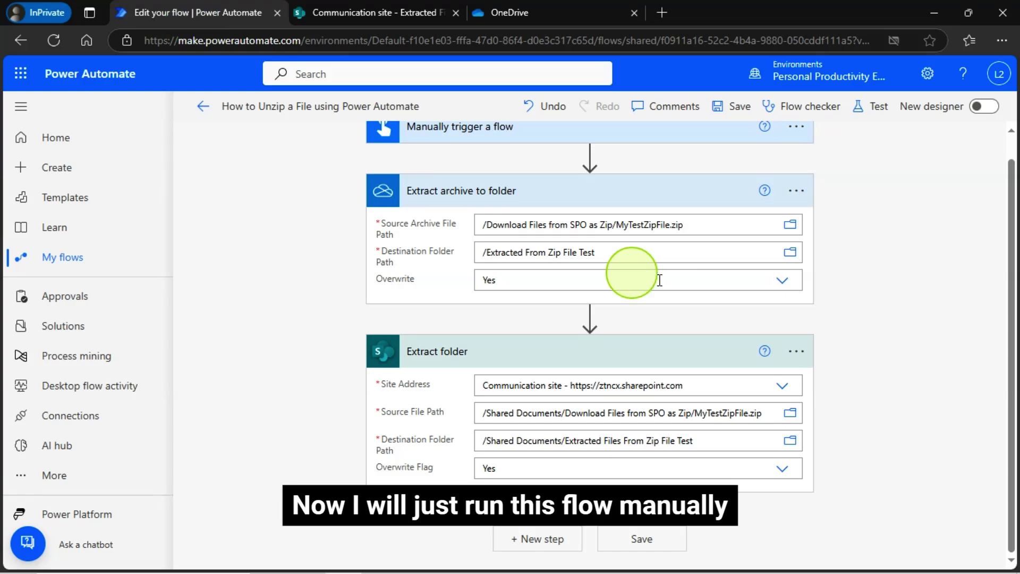
Step: Run a manually triggered test of the unzip flow, then view the OneDrive destination
{"action": "left_click", "coordinate": [865, 113]}
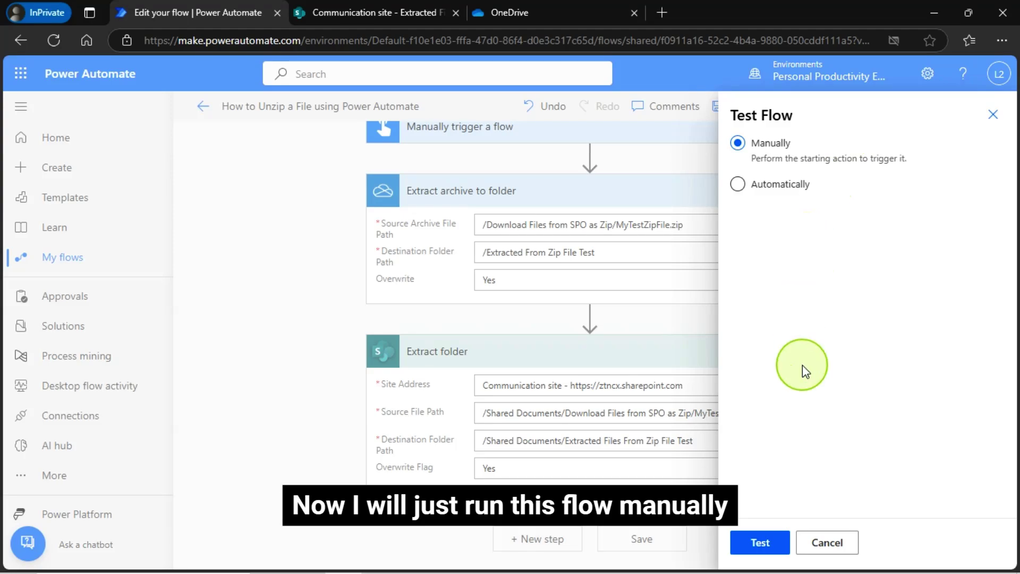
{"action": "left_click", "coordinate": [765, 545]}
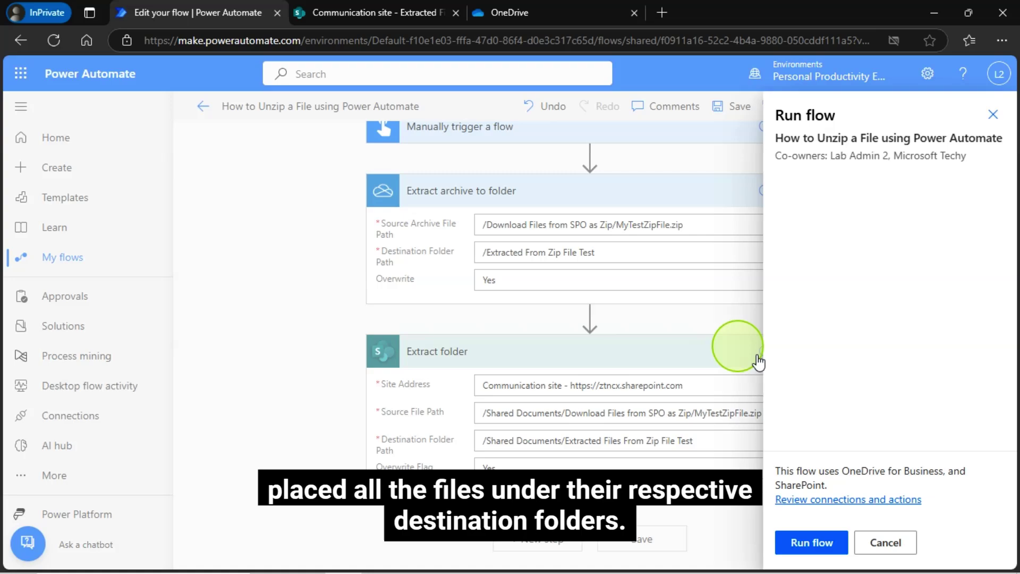
{"action": "left_click", "coordinate": [811, 539]}
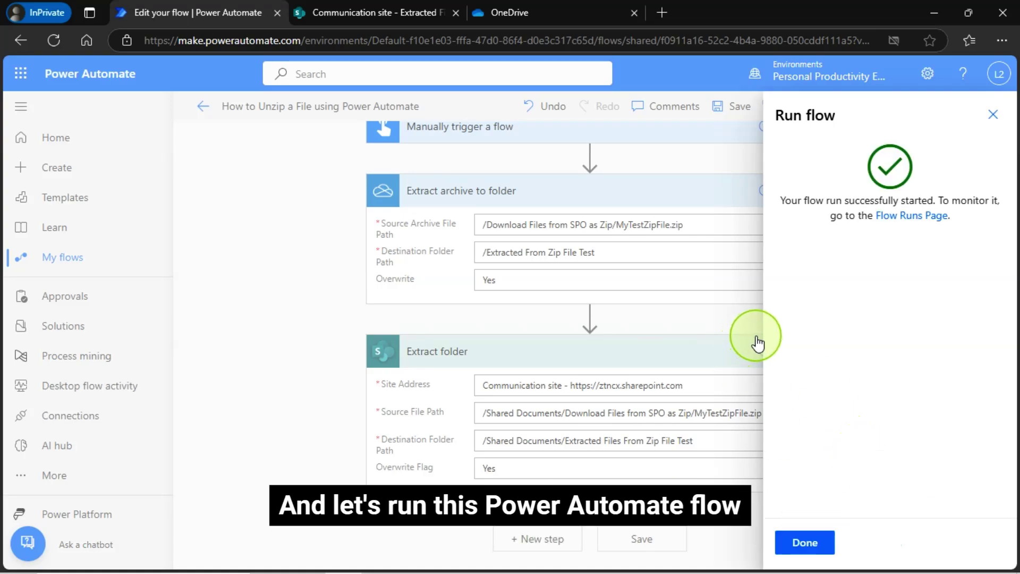
{"action": "left_click", "coordinate": [804, 542]}
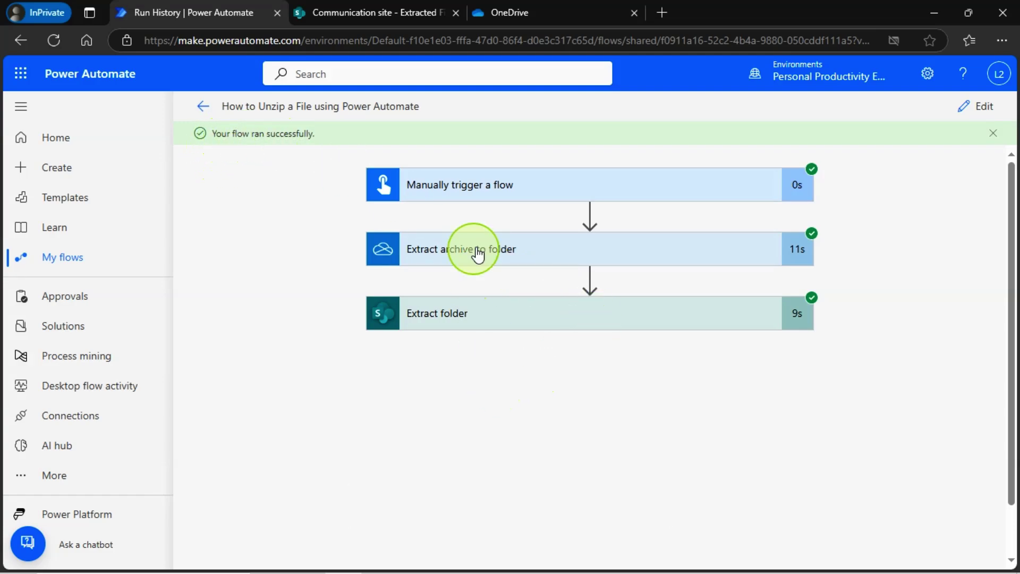
{"action": "left_click", "coordinate": [535, 7]}
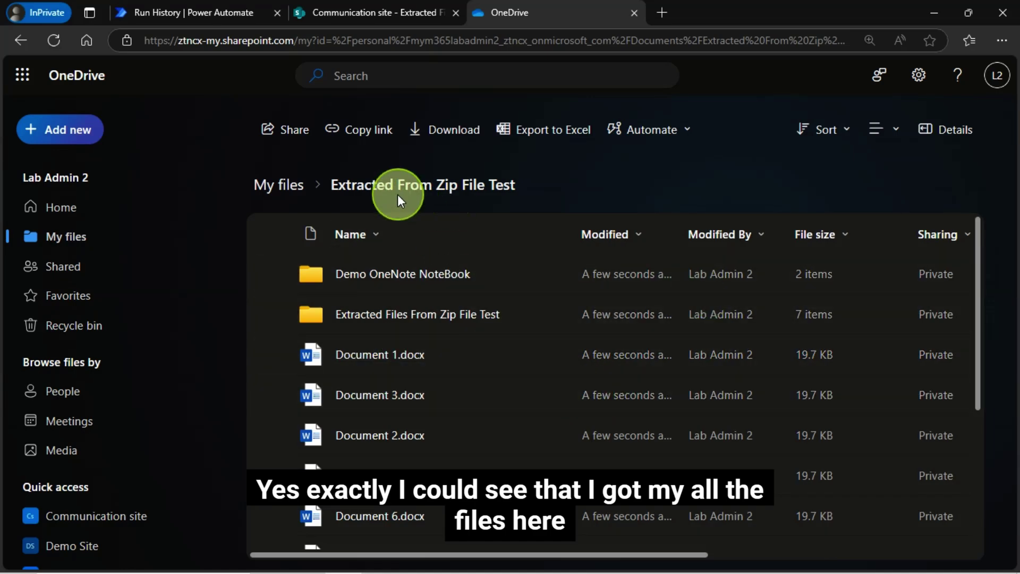
Step: Review the extracted folders and Word documents in OneDrive's Extracted From Zip File Test folder
{"action": "left_click", "coordinate": [384, 322]}
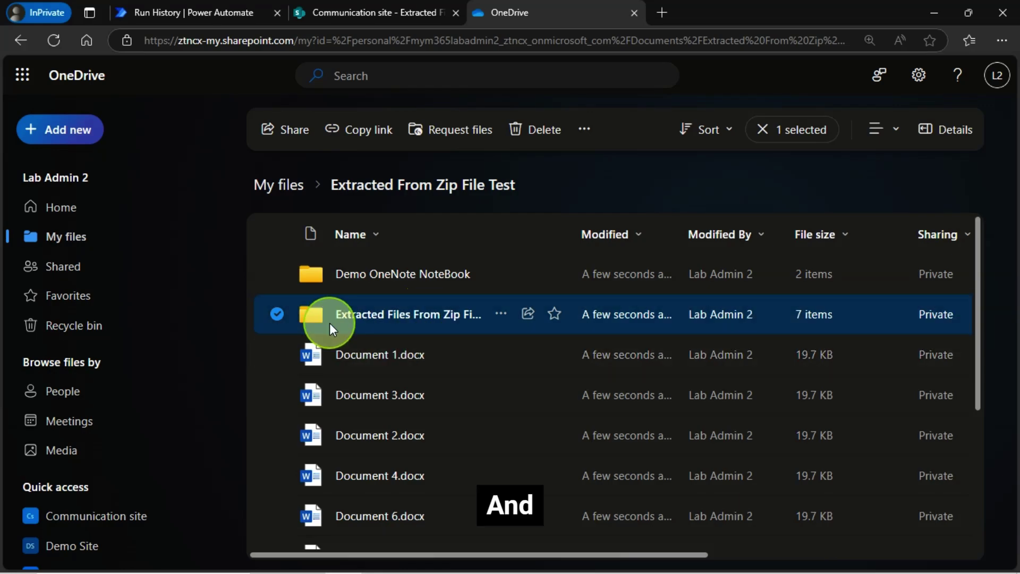
{"action": "left_click", "coordinate": [277, 315]}
{"action": "scroll", "coordinate": [461, 413], "scroll_direction": "down", "scroll_amount": 1}
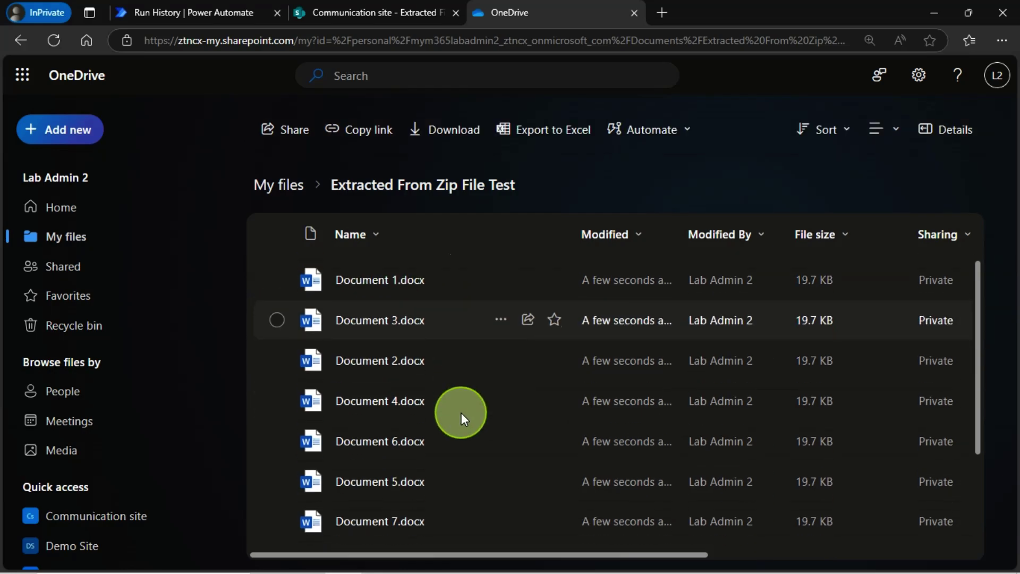
{"action": "scroll", "coordinate": [425, 414], "scroll_direction": "down", "scroll_amount": 2}
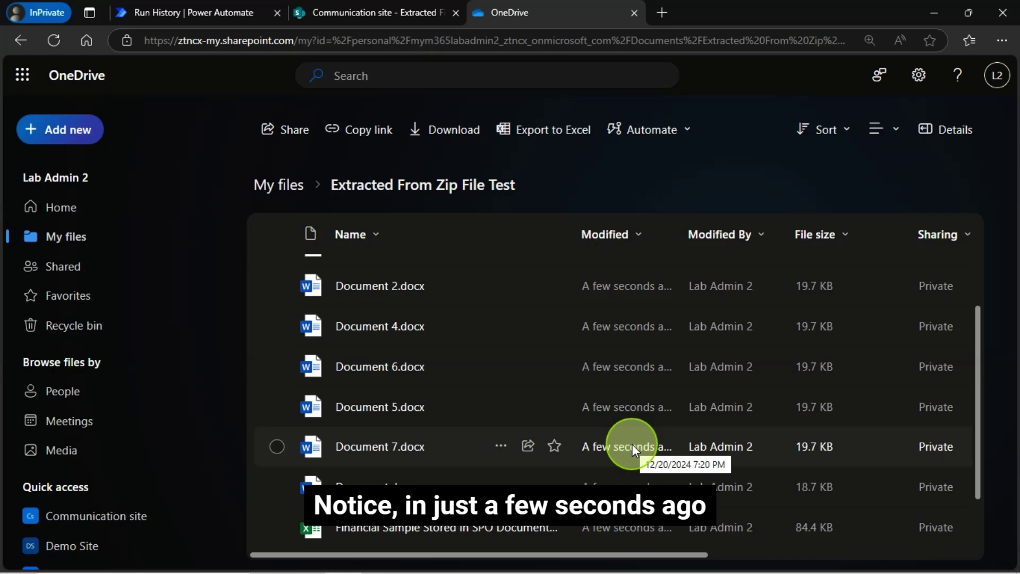
{"action": "scroll", "coordinate": [665, 429], "scroll_direction": "up", "scroll_amount": 3}
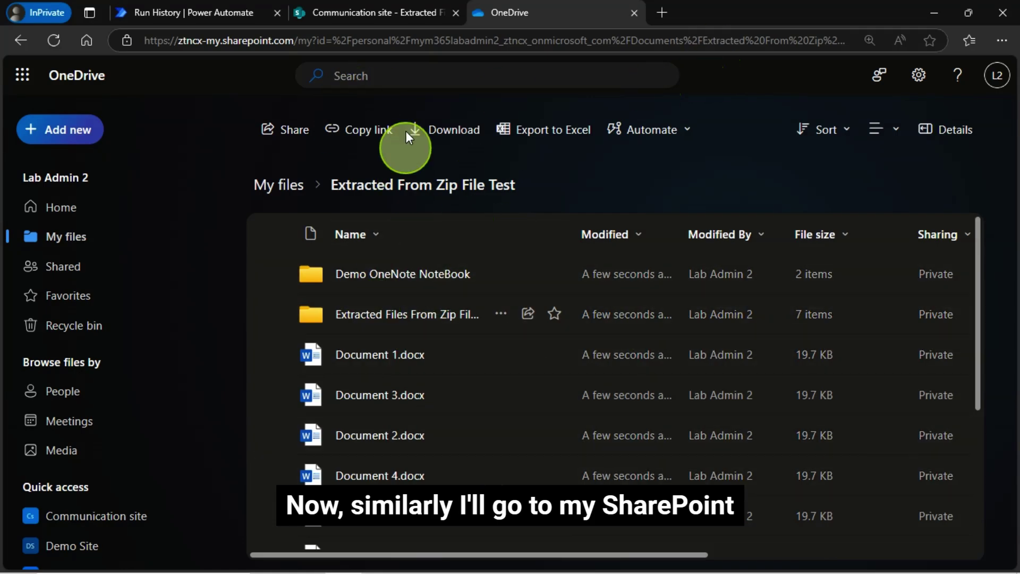
{"action": "left_click", "coordinate": [384, 14]}
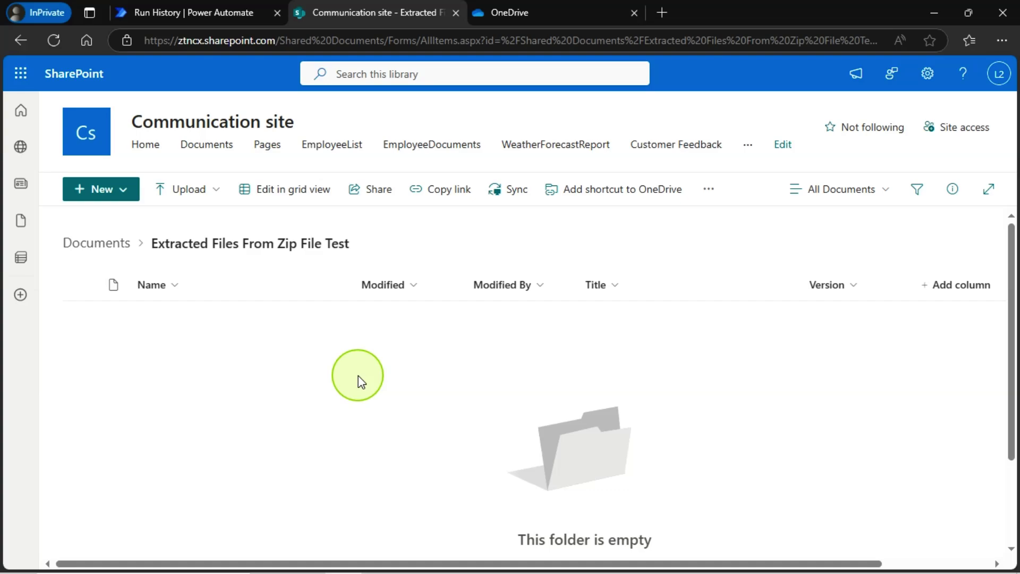
Step: Reload the SharePoint Extracted Files From Zip File Test folder to show the extracted documents
{"action": "key", "text": "F5"}
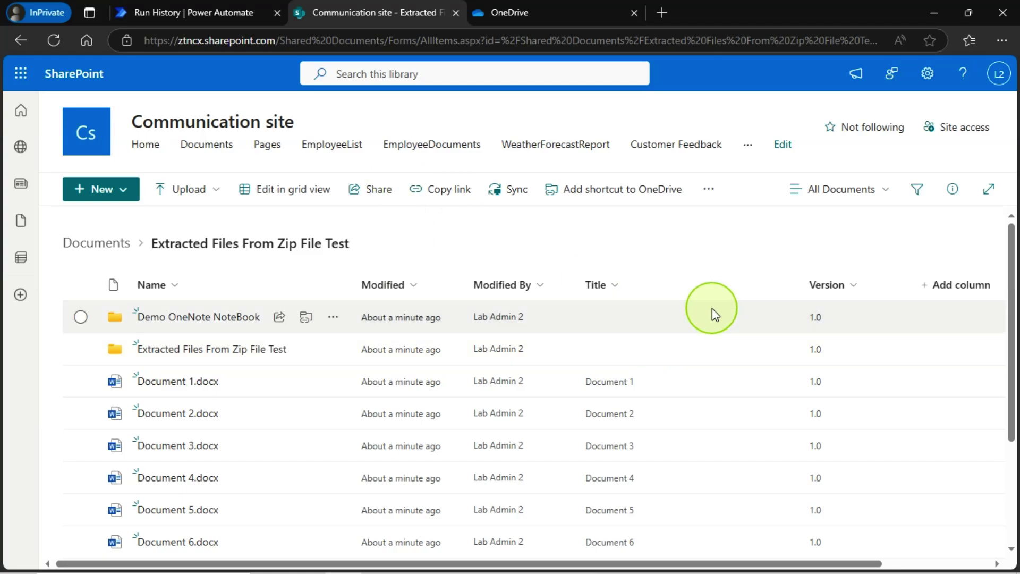
{"action": "left_click", "coordinate": [222, 11]}
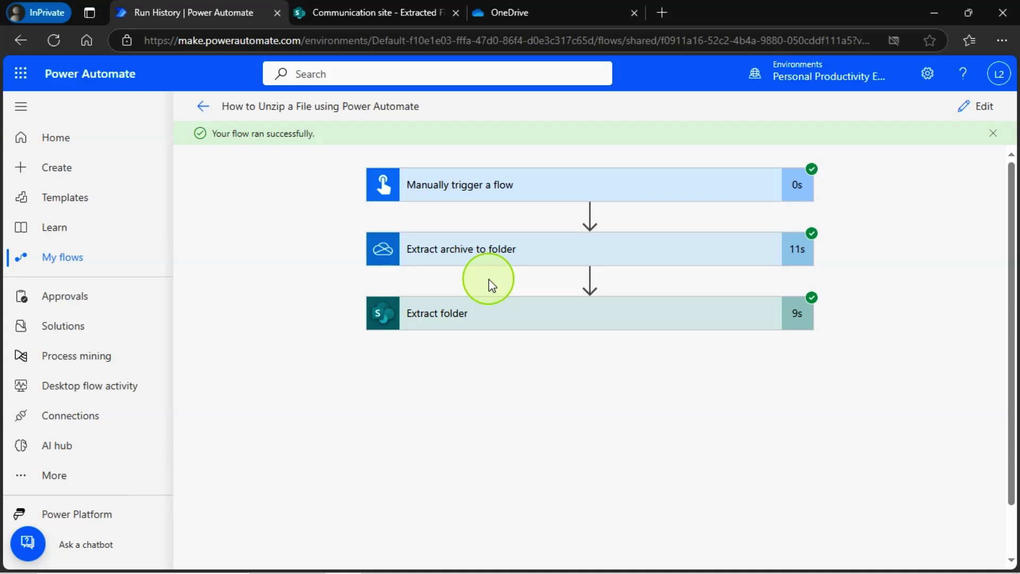
Step: Inspect the Extract archive to folder step's inputs and outputs, including files like Open Notebook.onetoc2
{"action": "left_click", "coordinate": [501, 252]}
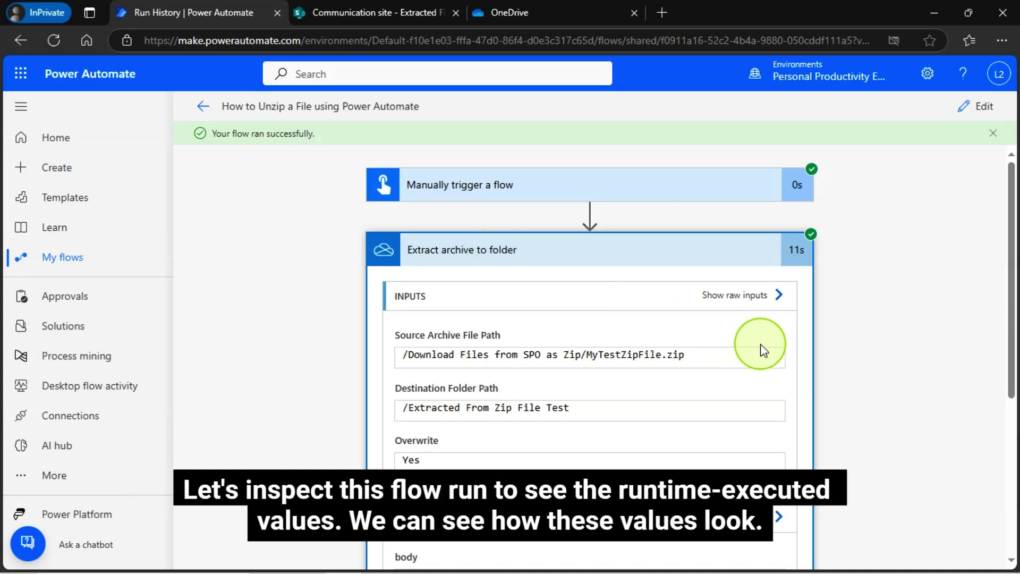
{"action": "scroll", "coordinate": [763, 340], "scroll_direction": "down", "scroll_amount": 4}
{"action": "scroll", "coordinate": [850, 351], "scroll_direction": "down", "scroll_amount": 1}
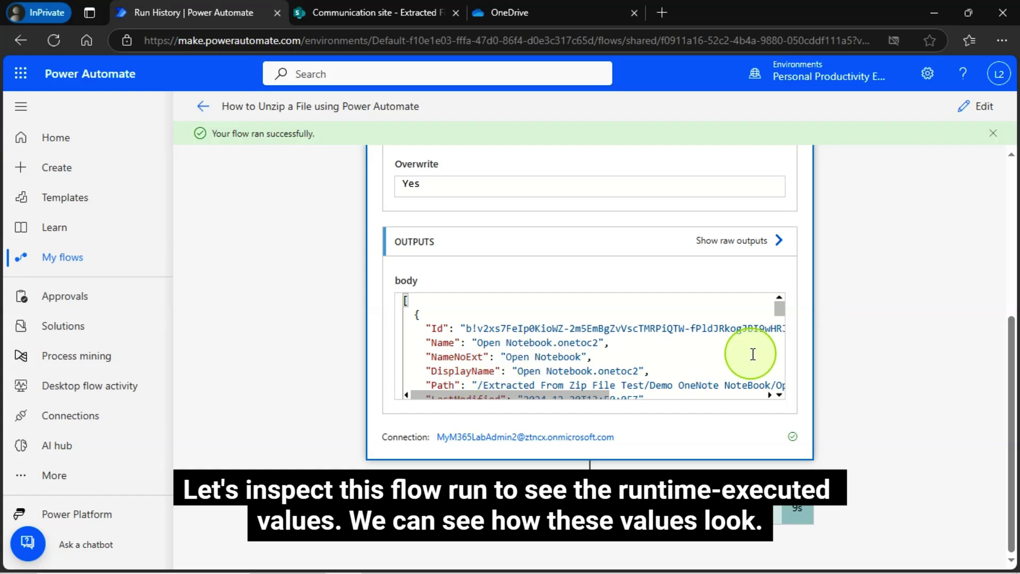
{"action": "scroll", "coordinate": [752, 353], "scroll_direction": "down", "scroll_amount": 2}
{"action": "scroll", "coordinate": [871, 343], "scroll_direction": "up", "scroll_amount": 5}
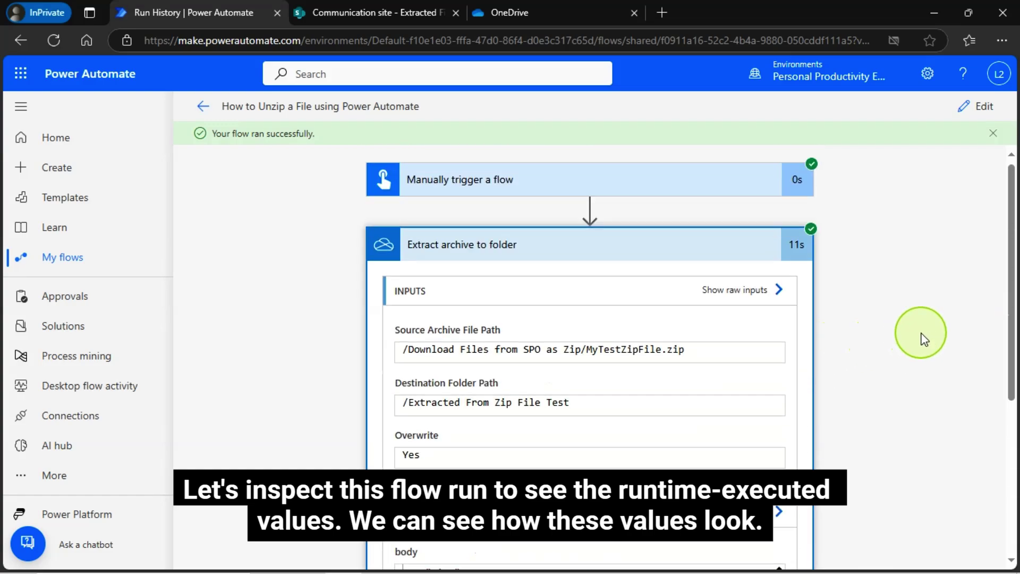
{"action": "scroll", "coordinate": [923, 340], "scroll_direction": "down", "scroll_amount": 5}
{"action": "scroll", "coordinate": [866, 359], "scroll_direction": "down", "scroll_amount": 8}
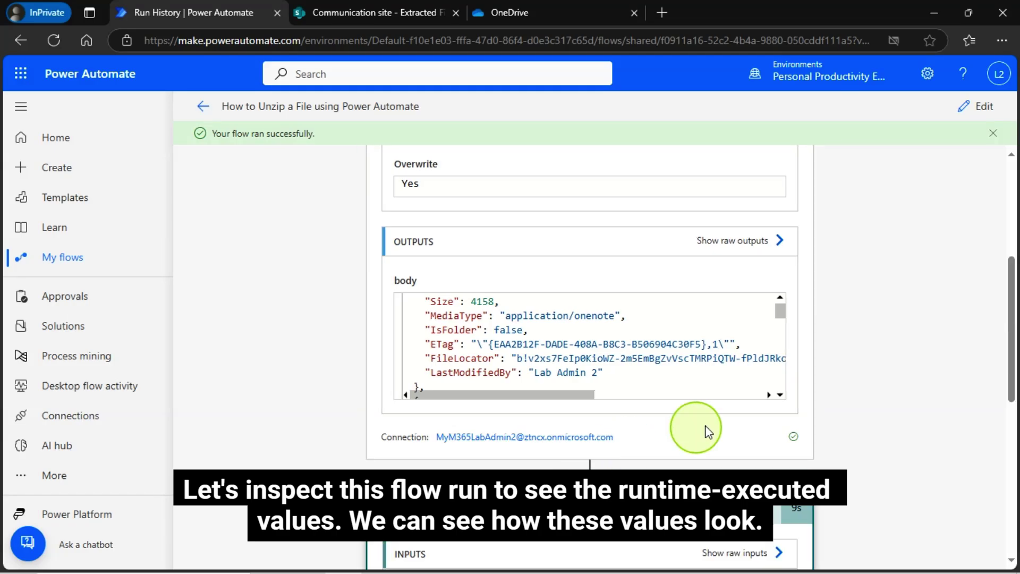
{"action": "scroll", "coordinate": [865, 360], "scroll_direction": "down", "scroll_amount": 3}
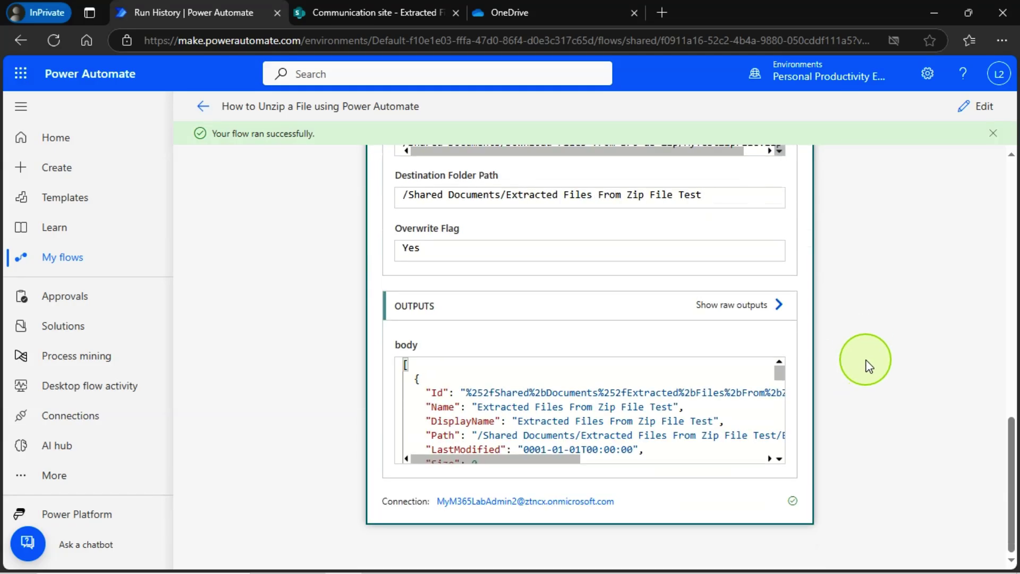
{"action": "scroll", "coordinate": [866, 359], "scroll_direction": "up", "scroll_amount": 3}
{"action": "scroll", "coordinate": [866, 359], "scroll_direction": "up", "scroll_amount": 1}
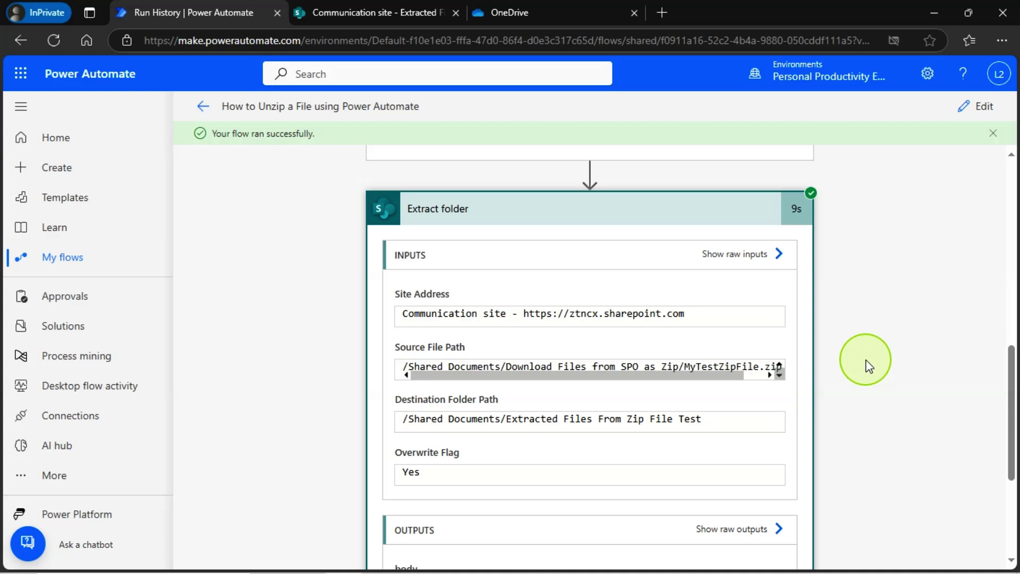
{"action": "scroll", "coordinate": [308, 253], "scroll_direction": "up", "scroll_amount": 4}
{"action": "scroll", "coordinate": [317, 253], "scroll_direction": "up", "scroll_amount": 6}
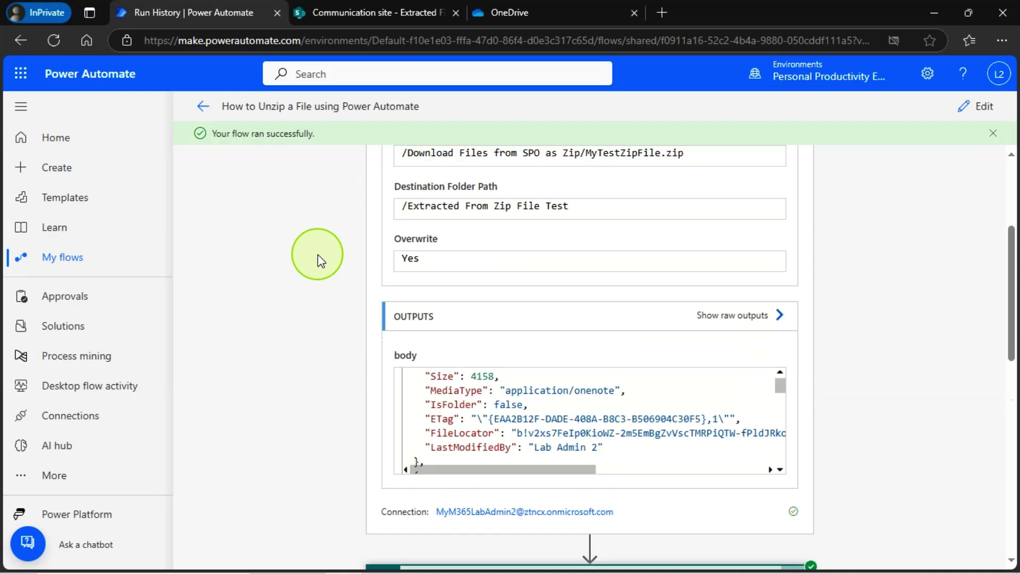